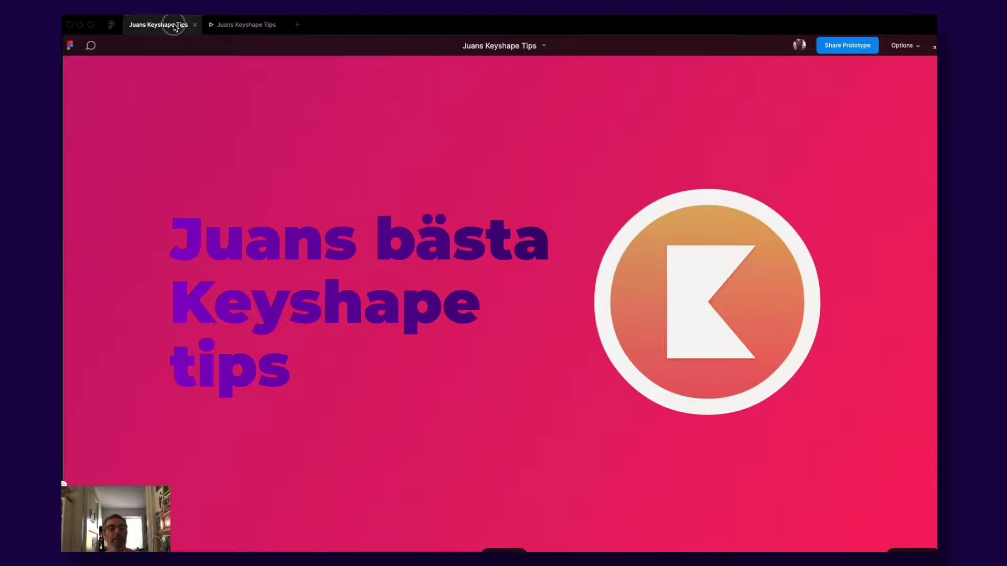
- In the design file, replace 'bästa' in the cover title with 'awesome'
left_click(176, 24)
scroll(426, 260, "up", 5)
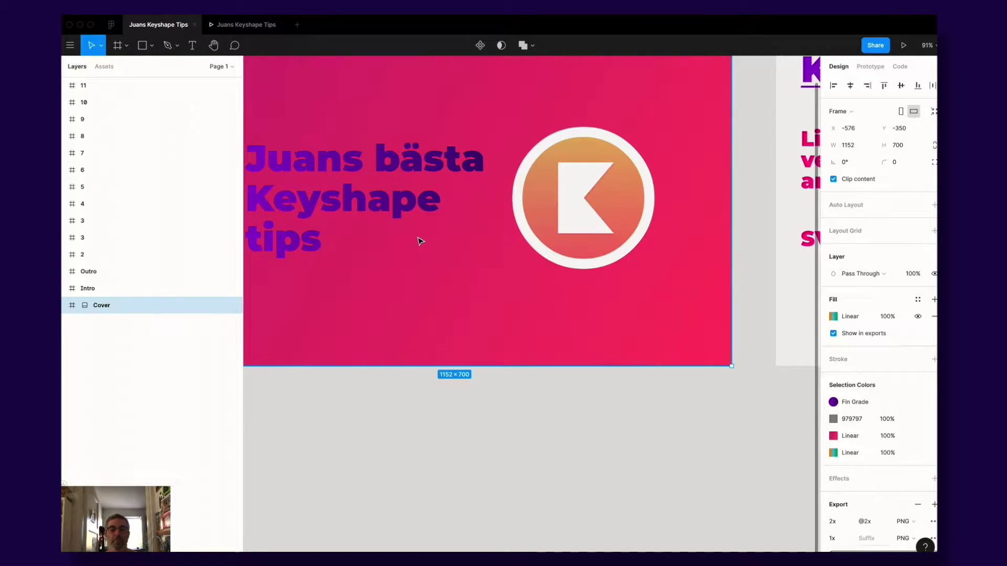
double_click(420, 211)
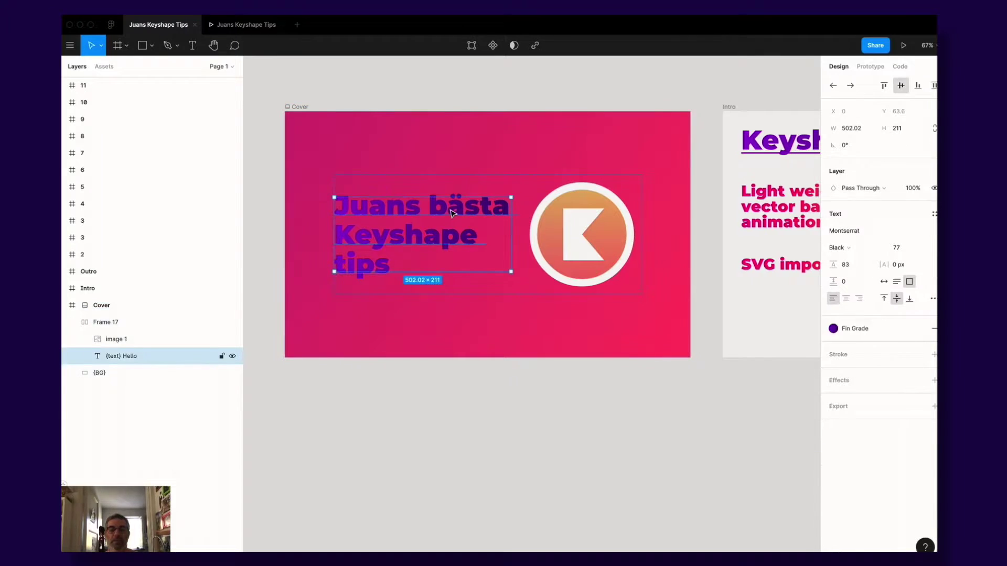
double_click(424, 208)
left_click_drag(427, 206, 517, 209)
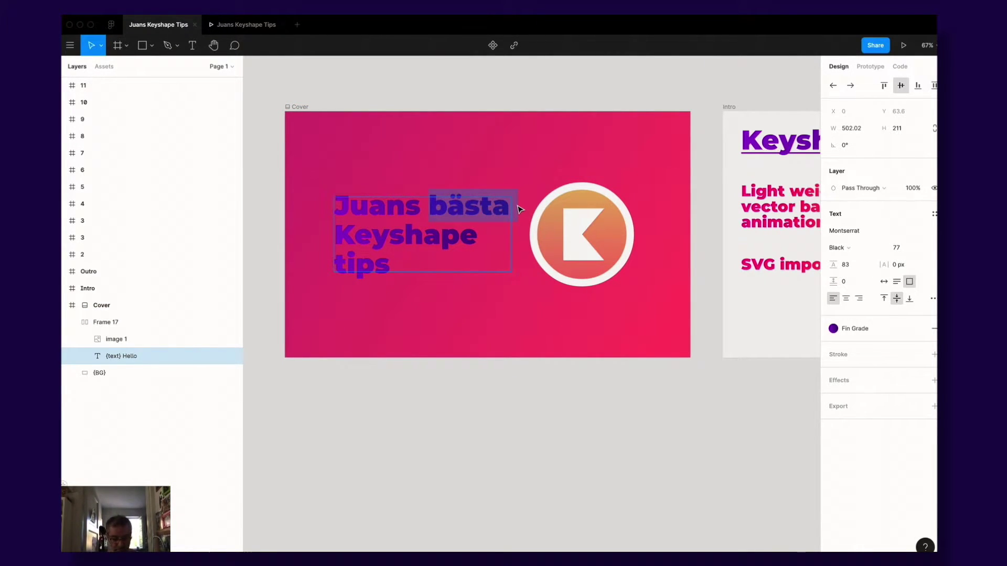
type("greate")
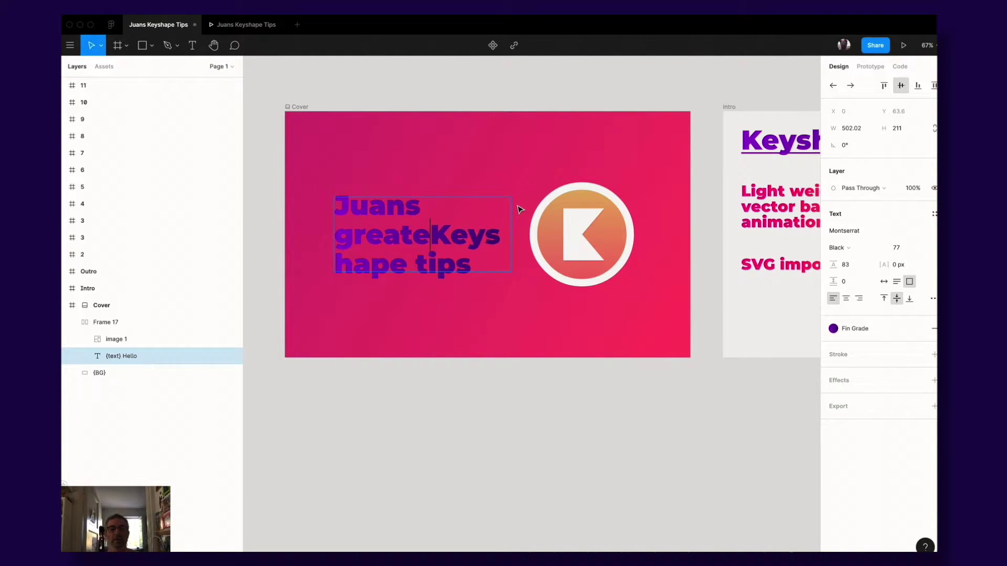
type("st")
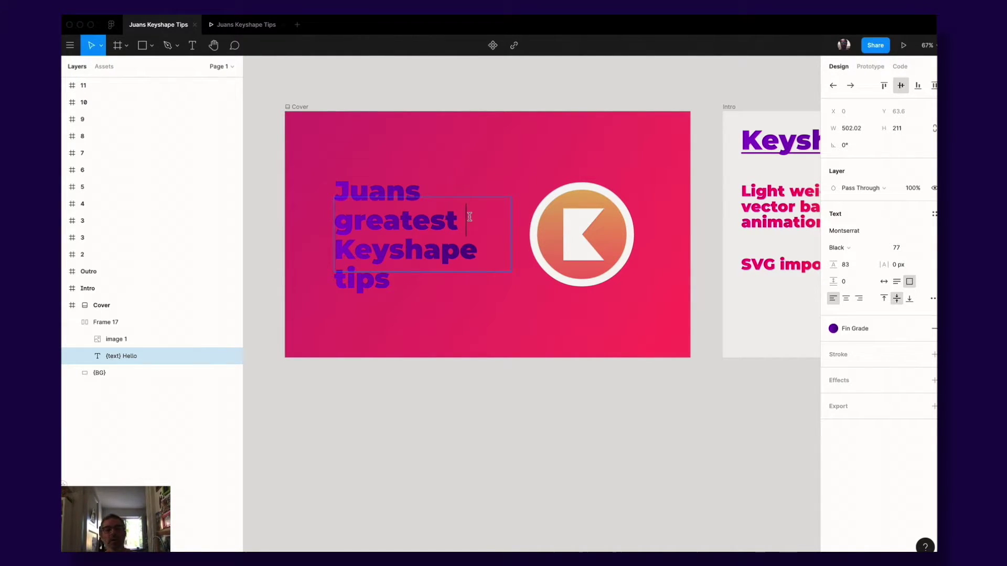
left_click_drag(466, 220, 321, 224)
type("awesome")
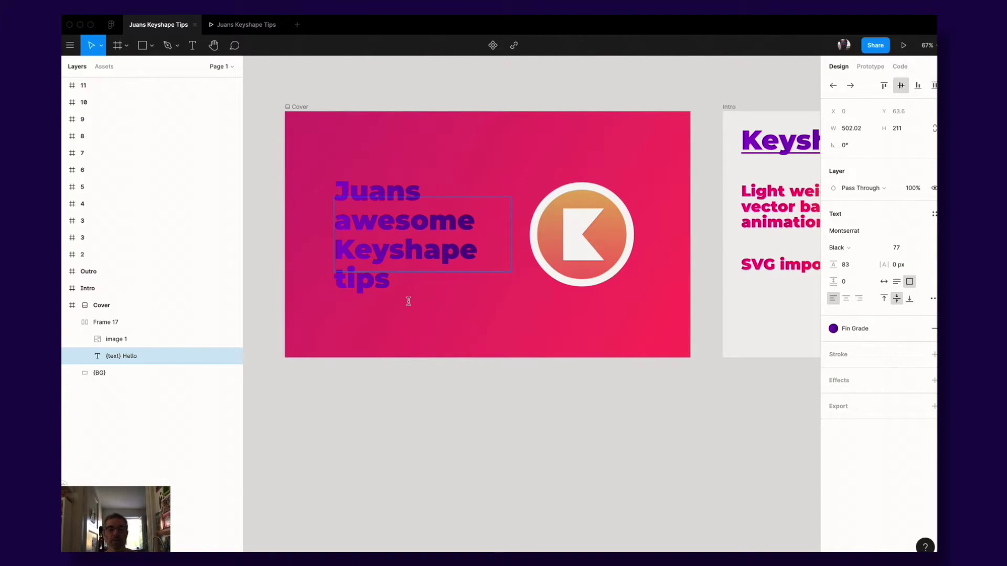
key("Escape")
- Make the title text box taller, then present onward to the Keyshape is slide
left_click_drag(417, 273, 417, 288)
left_click(290, 174)
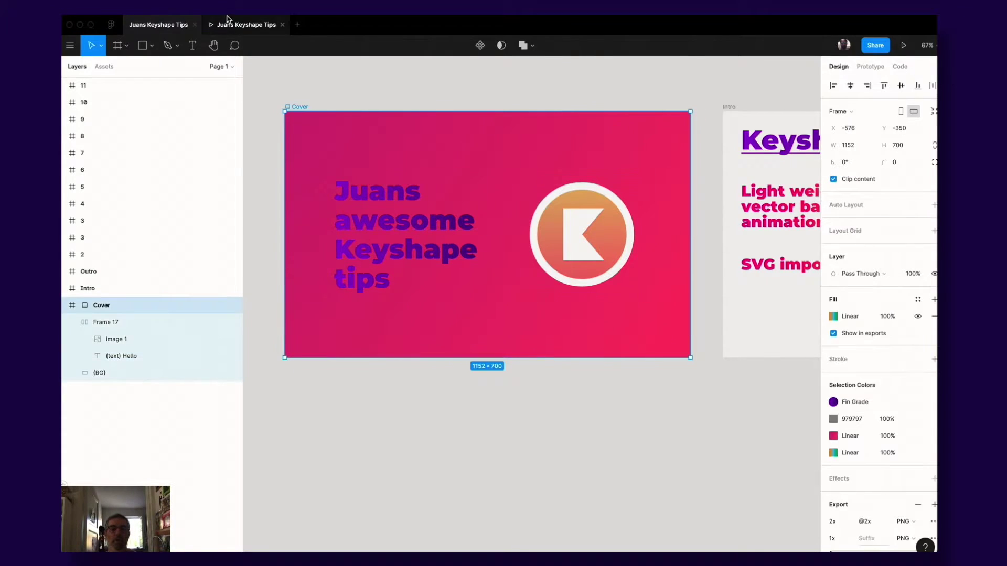
left_click(226, 24)
key("Right")
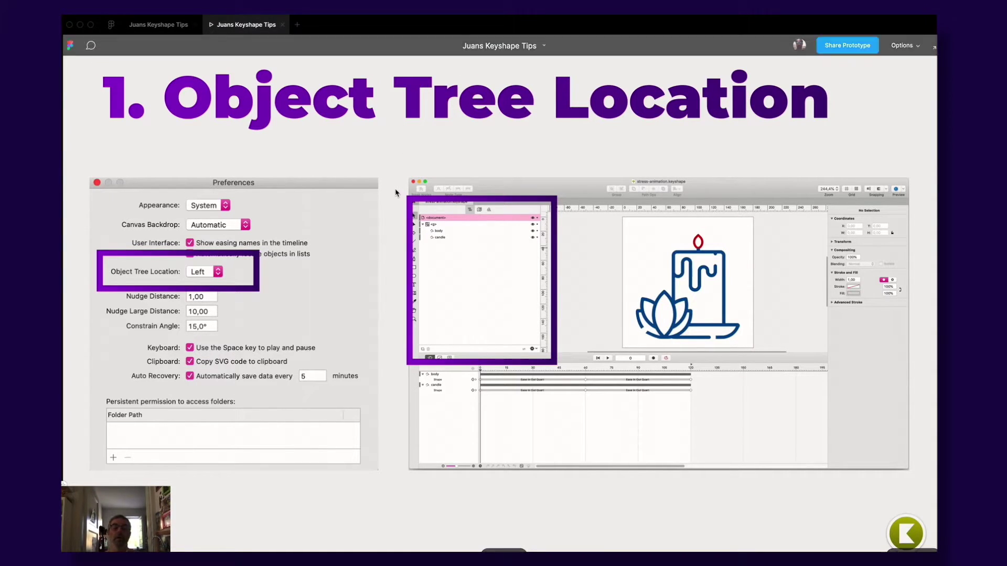
- Cycle through open apps and return to Figma on the 1. Object Tree Location slide
key("super+Tab")
left_click(231, 270)
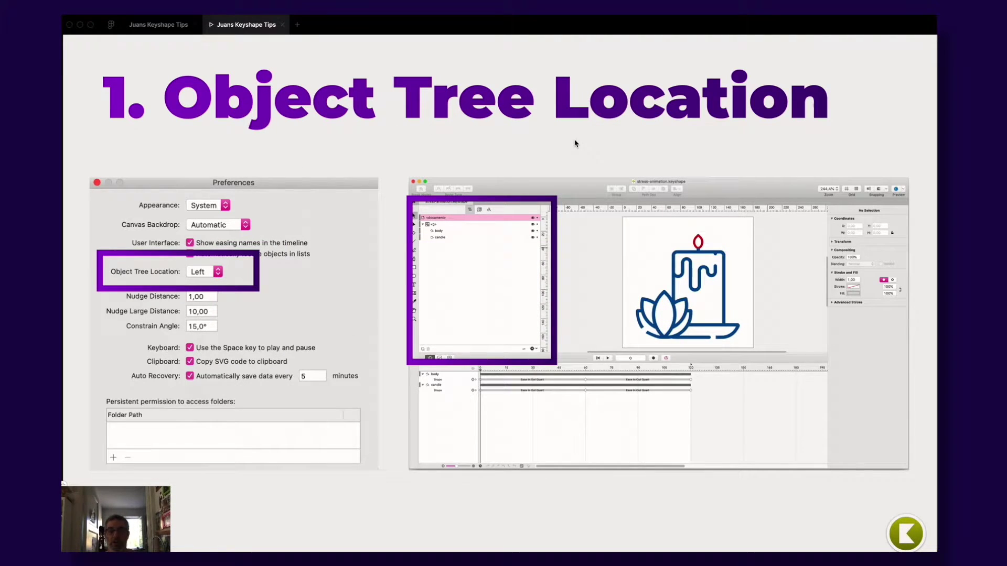
- From Keyshape's home screen, set the Object Tree Location preference to Right
key("super+Tab")
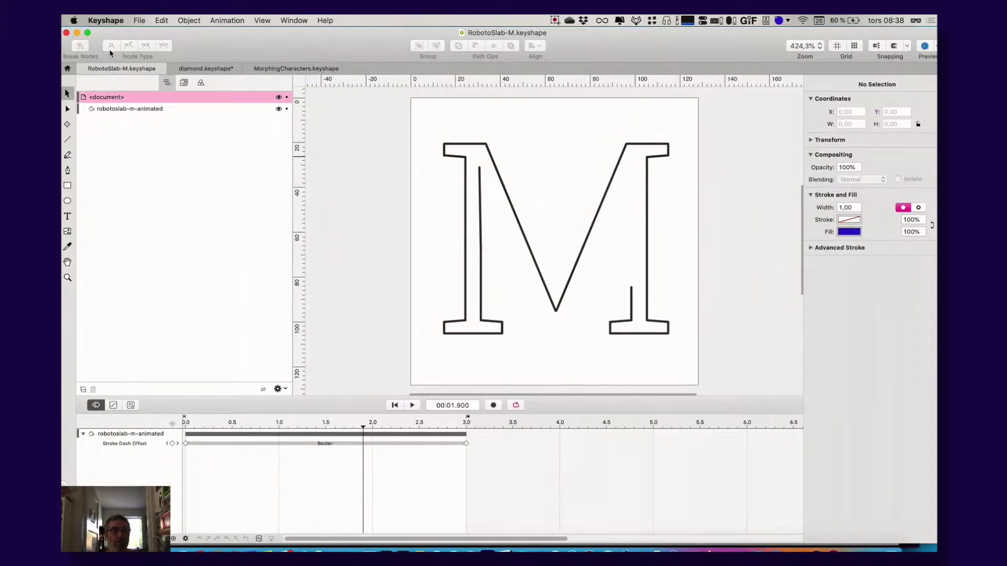
left_click(67, 68)
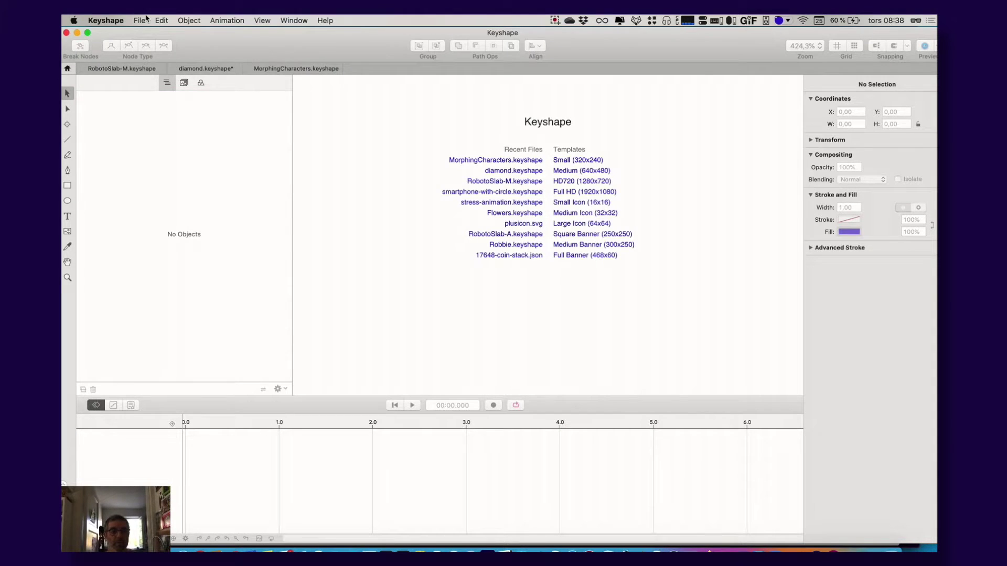
left_click(105, 20)
left_click(112, 48)
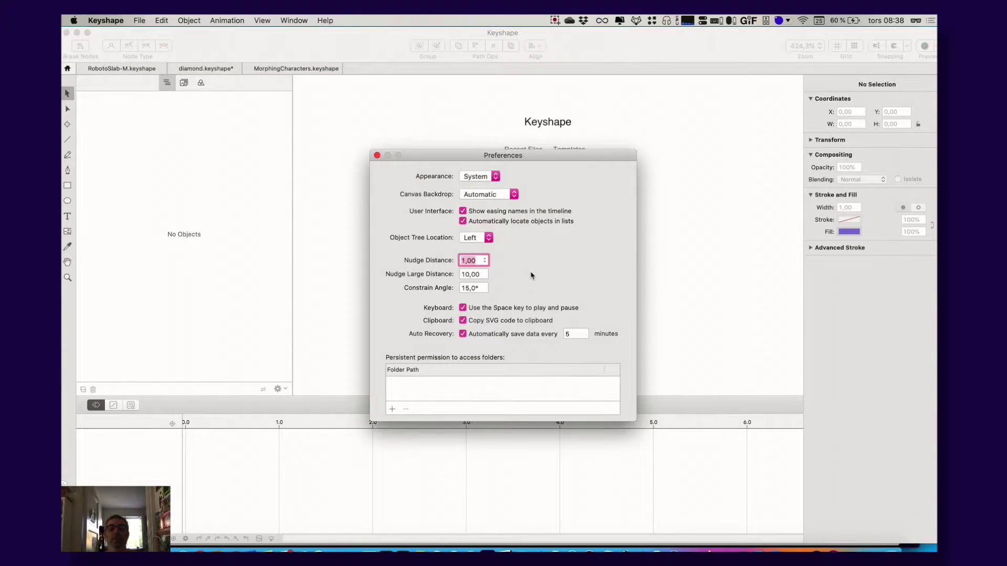
left_click(478, 237)
left_click(475, 248)
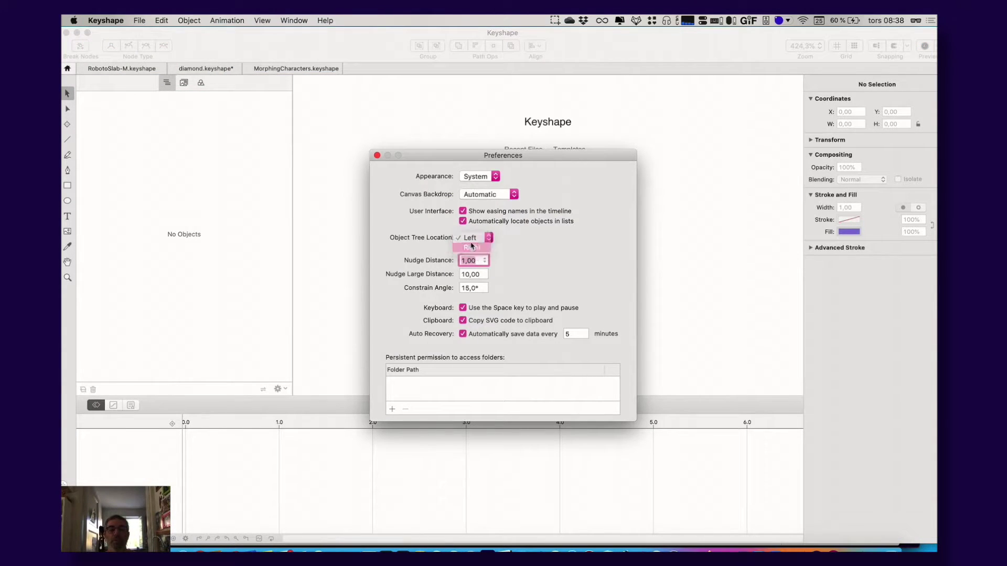
left_click(376, 157)
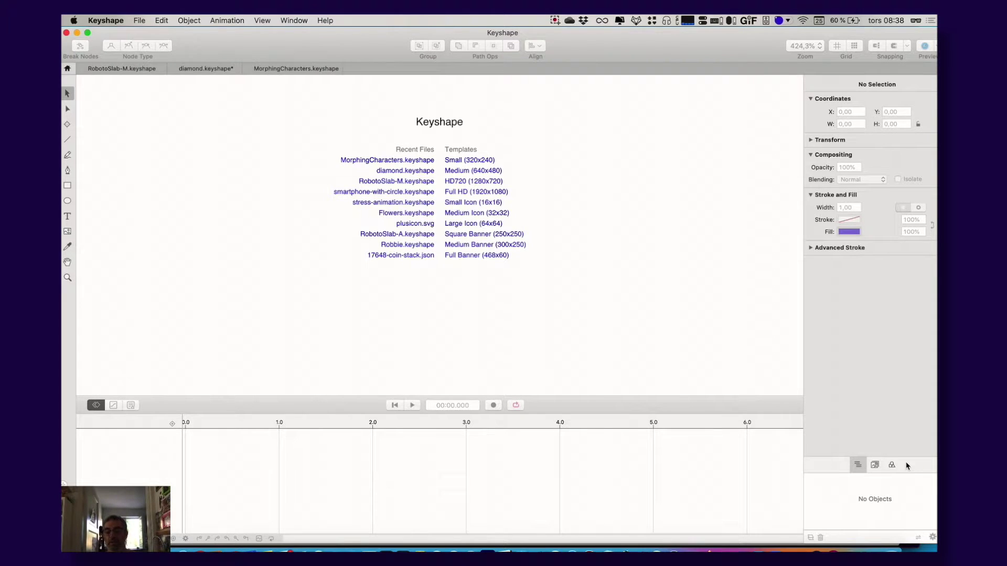
- Set the Object Tree Location preference back to Left
left_click(106, 20)
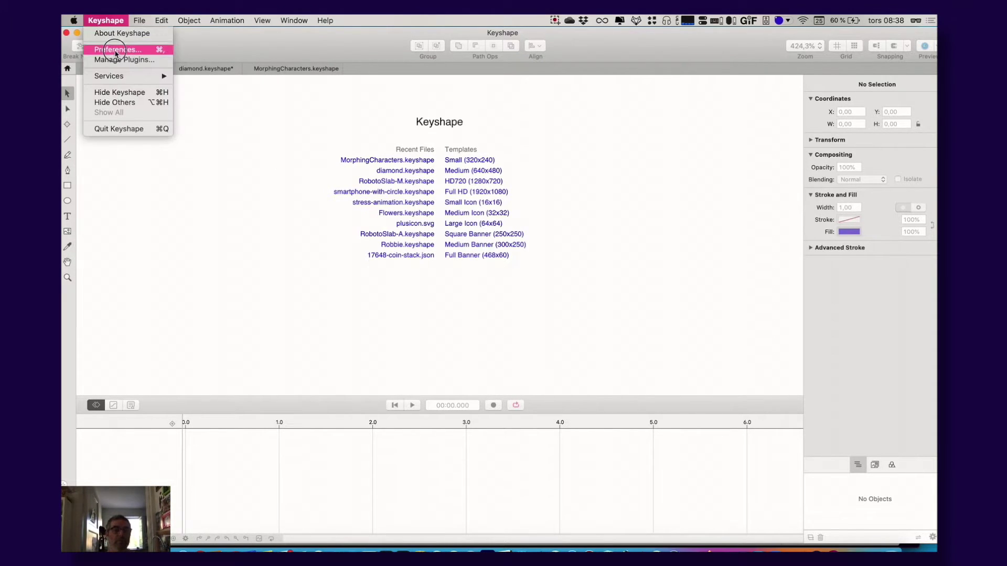
left_click(115, 54)
left_click(477, 237)
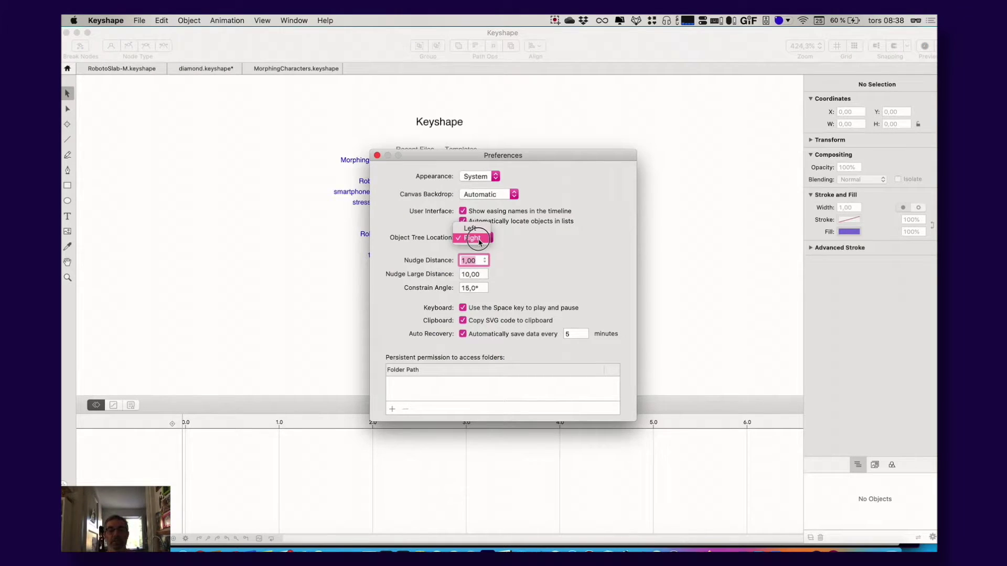
left_click(465, 227)
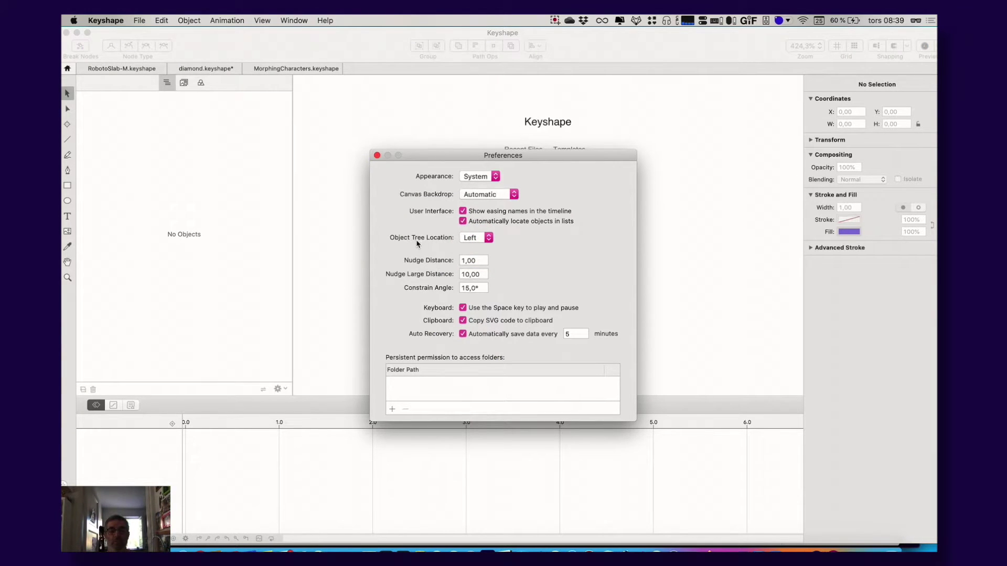
left_click(377, 156)
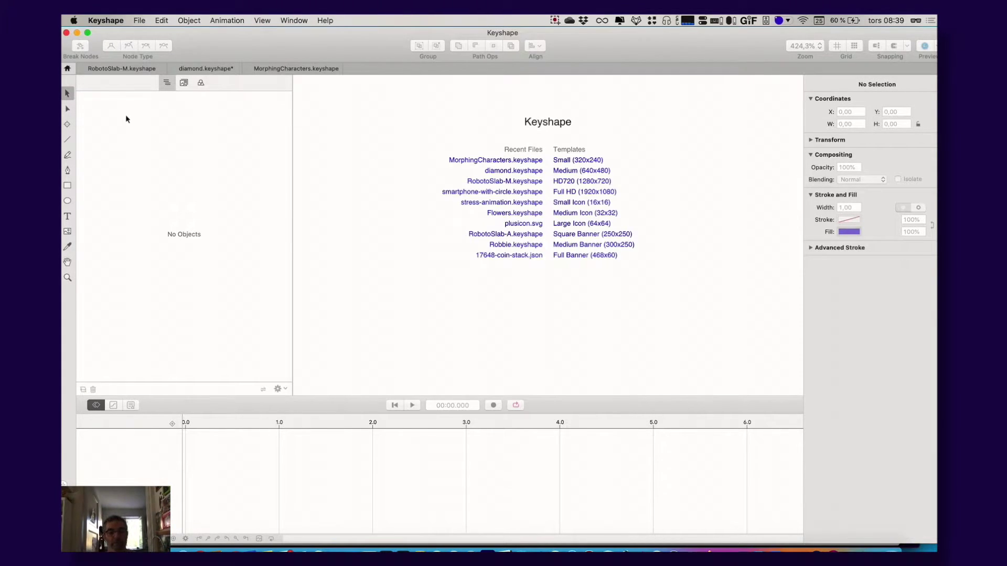
- Show the diamond.keyshape document's <document> settings, then switch back to Figma
left_click(126, 69)
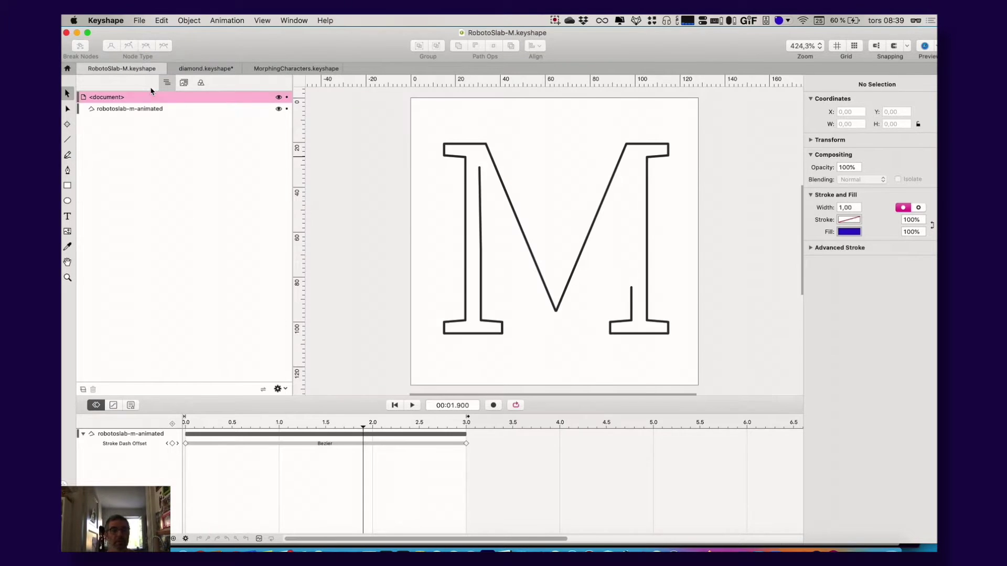
left_click(204, 68)
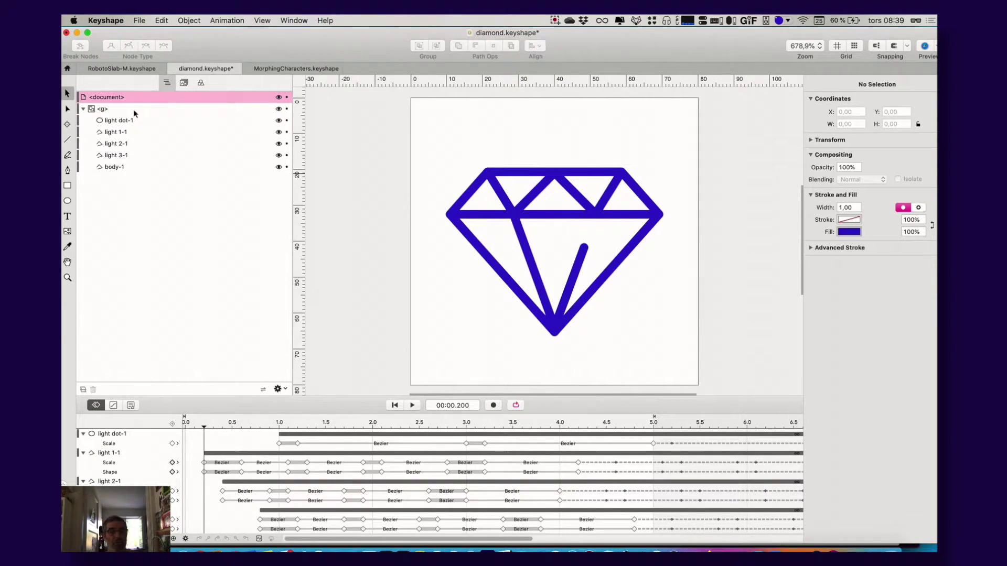
left_click(102, 109)
left_click(101, 99)
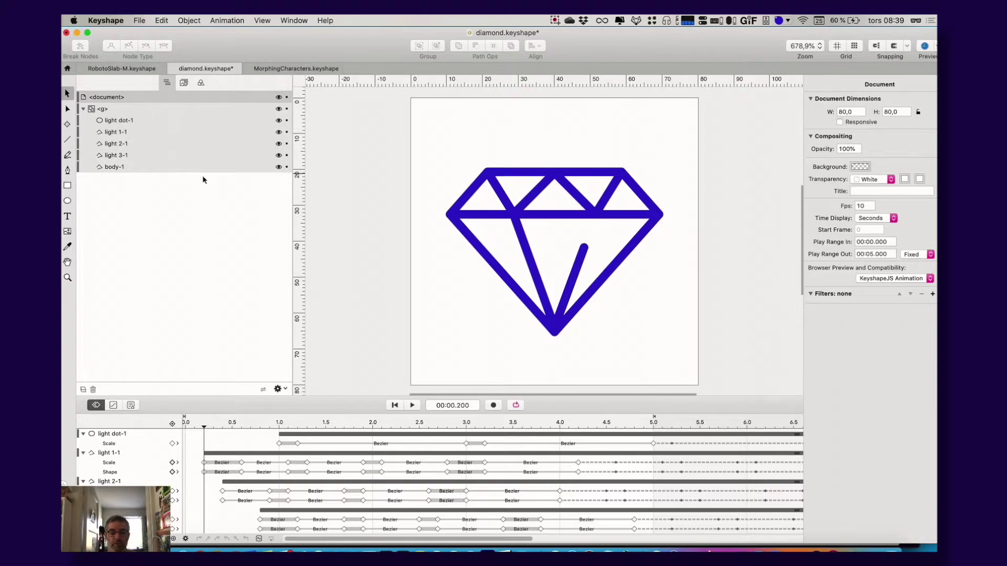
key("super+Tab")
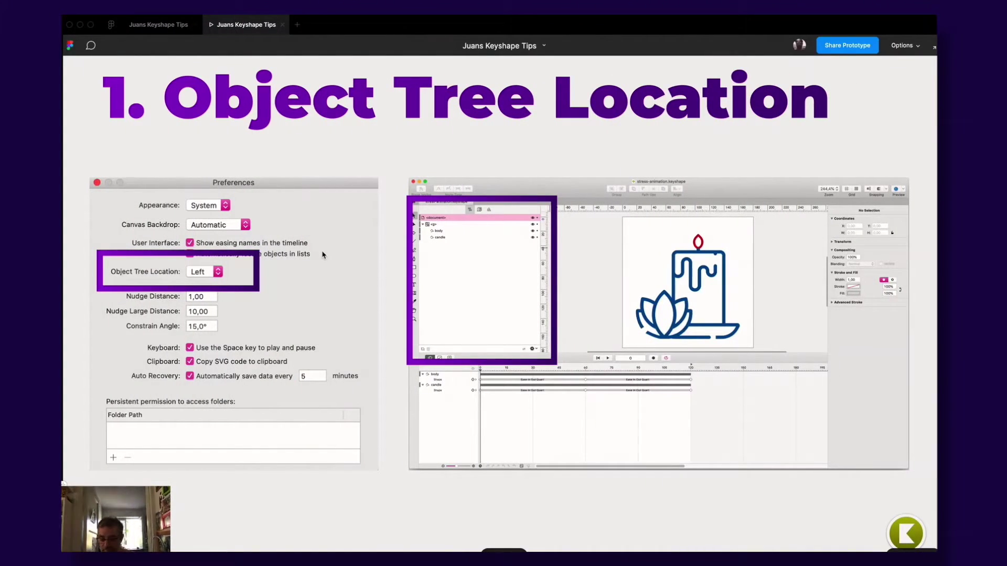
- Advance to the 2. Animation Curves slide showing Ease In Out Cubic tracks
key("Right")
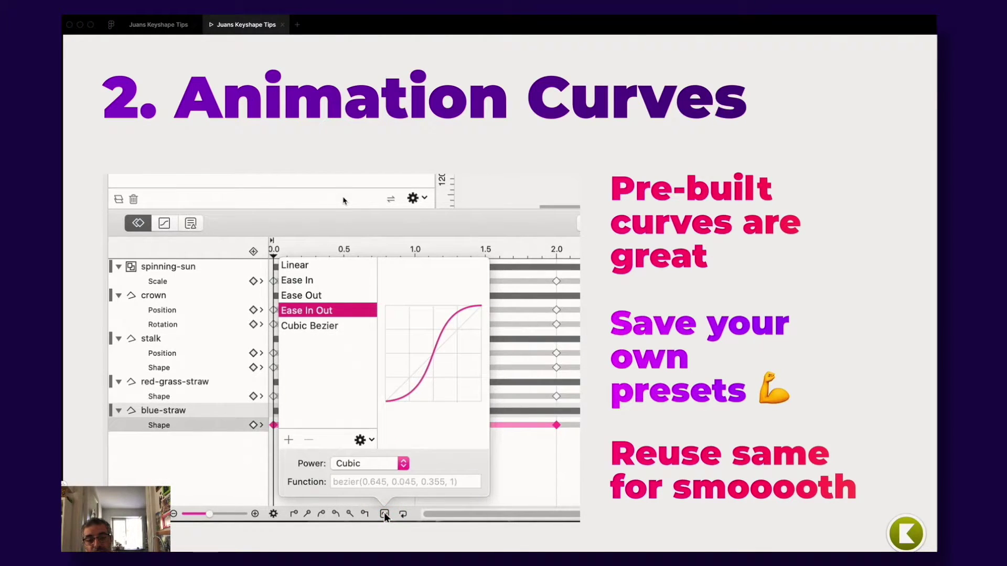
left_click(379, 464)
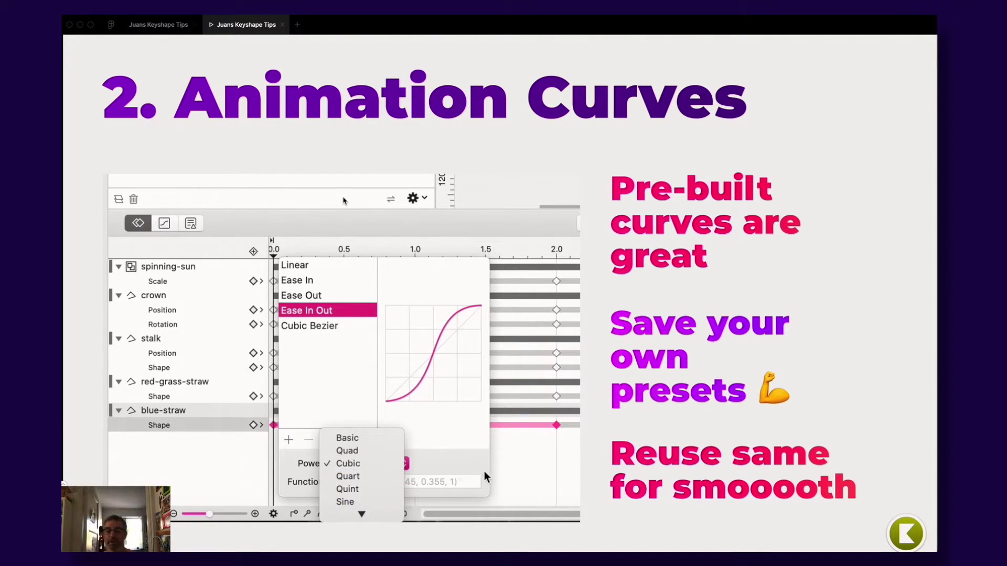
left_click(512, 477)
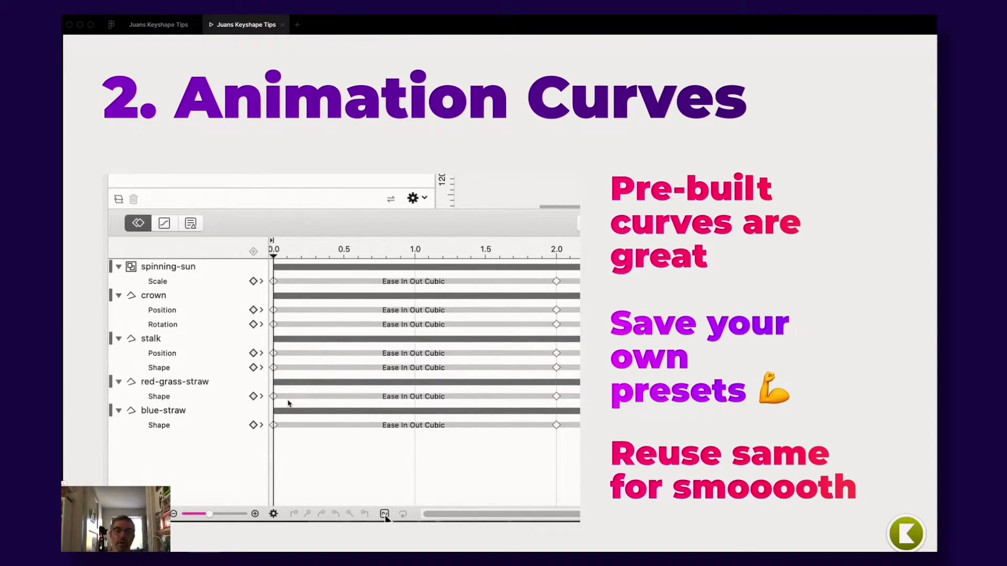
- Step past the 3. Lottie plugin slide to 4. Anchors are vital
key("Right")
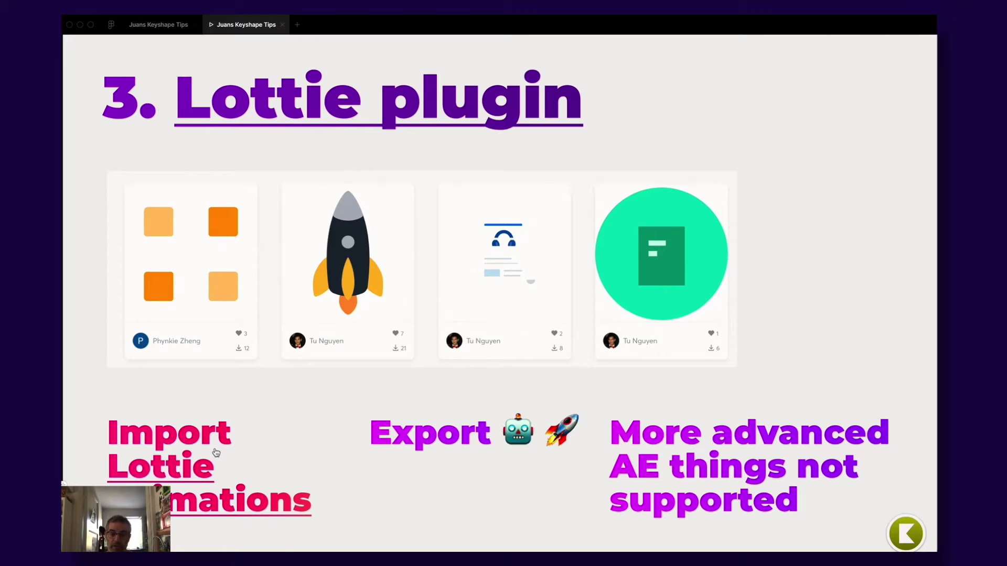
key("Right")
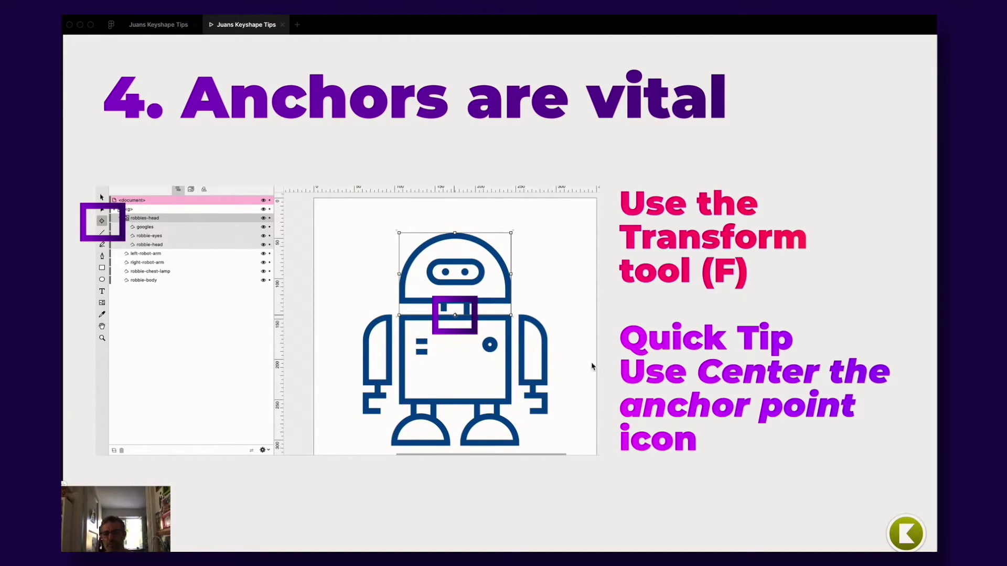
- Open recent file plusicon.svg, select the icon group and switch to anchor-point editing
key("super+Tab")
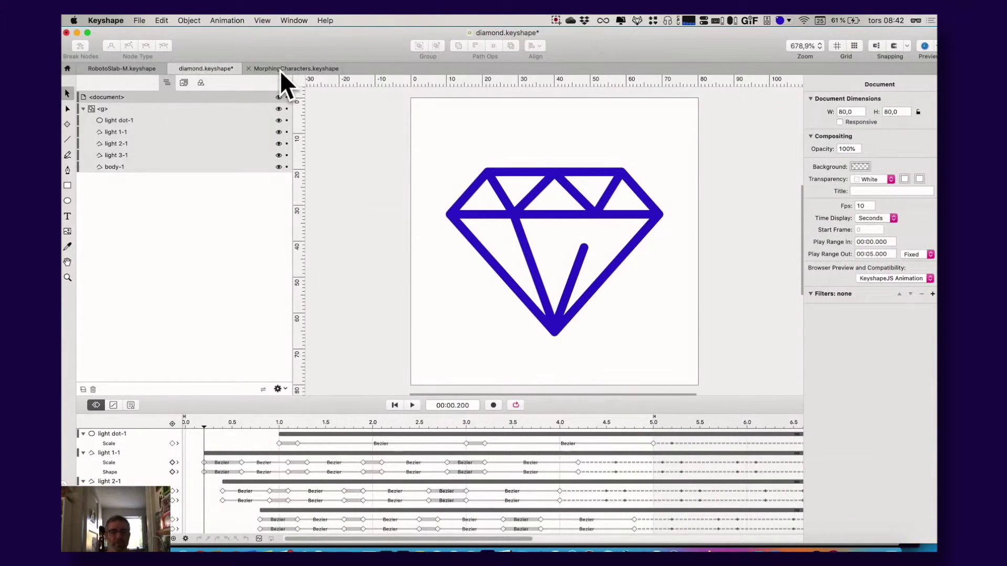
left_click(281, 70)
left_click(225, 69)
left_click(139, 21)
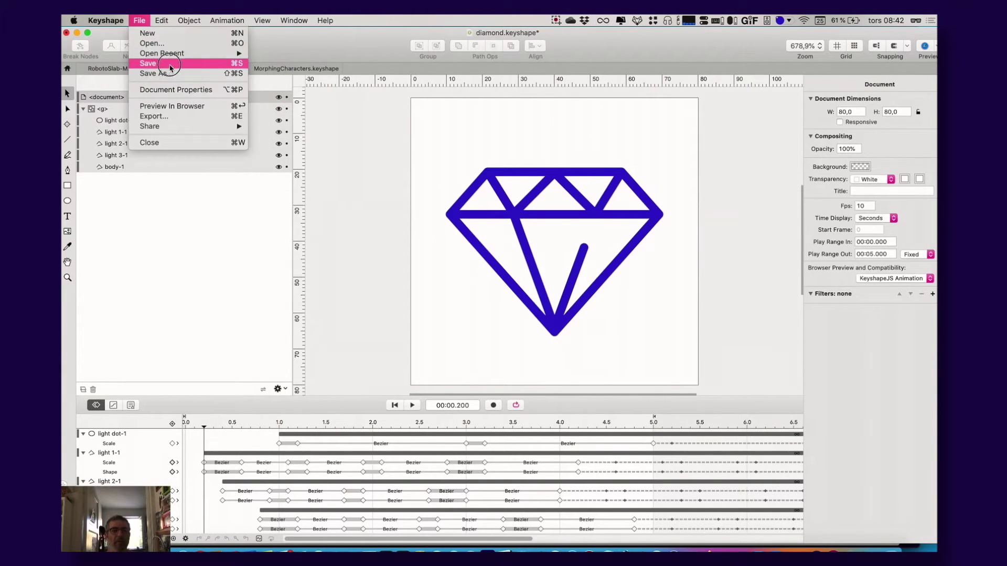
mouse_move(168, 53)
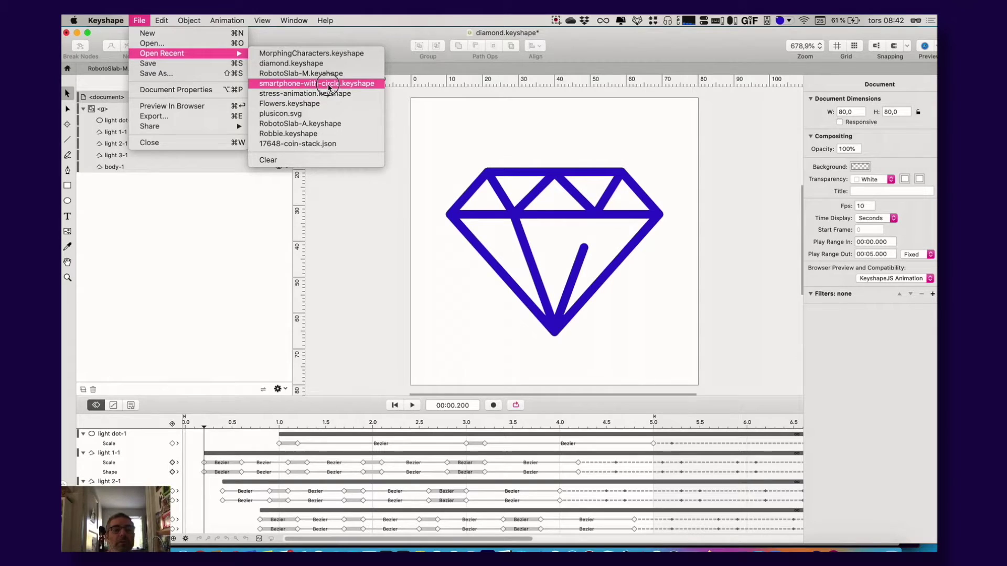
left_click(314, 112)
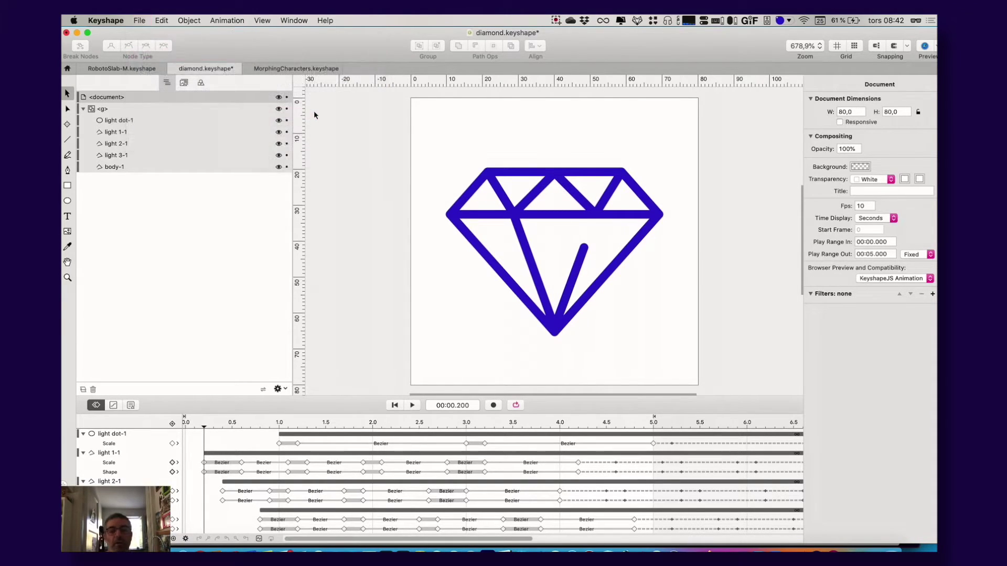
left_click(540, 220)
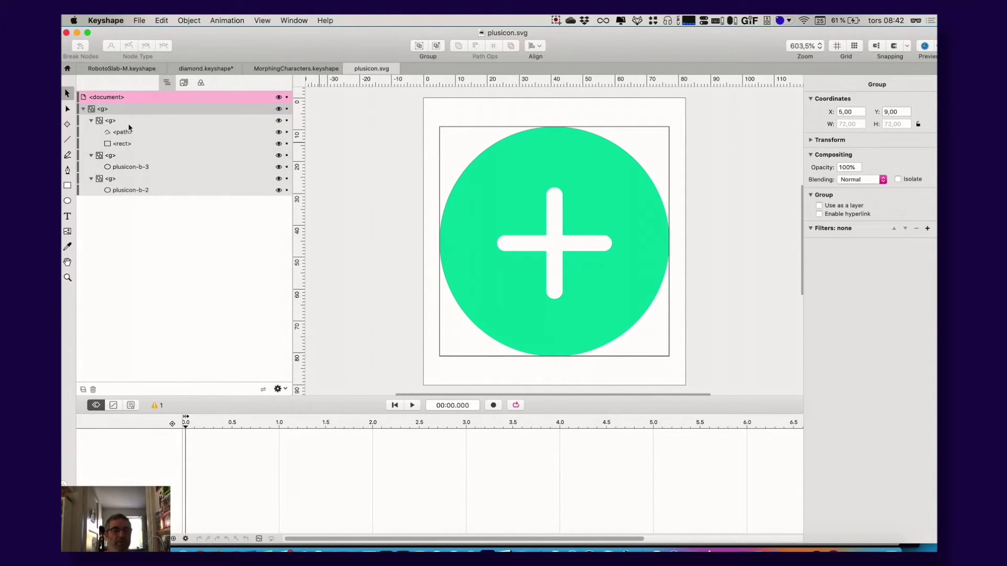
left_click(110, 122)
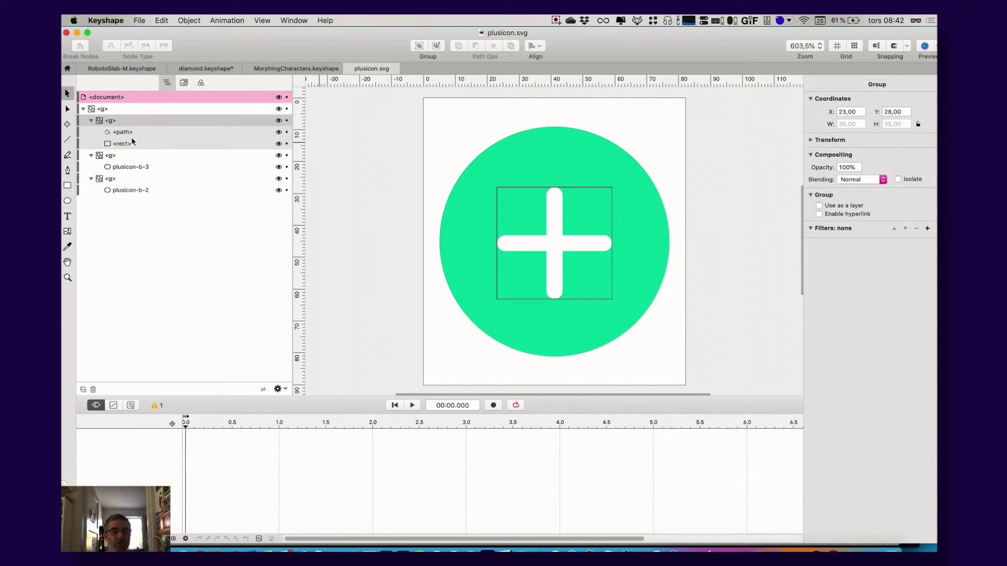
left_click(132, 137)
left_click(118, 111)
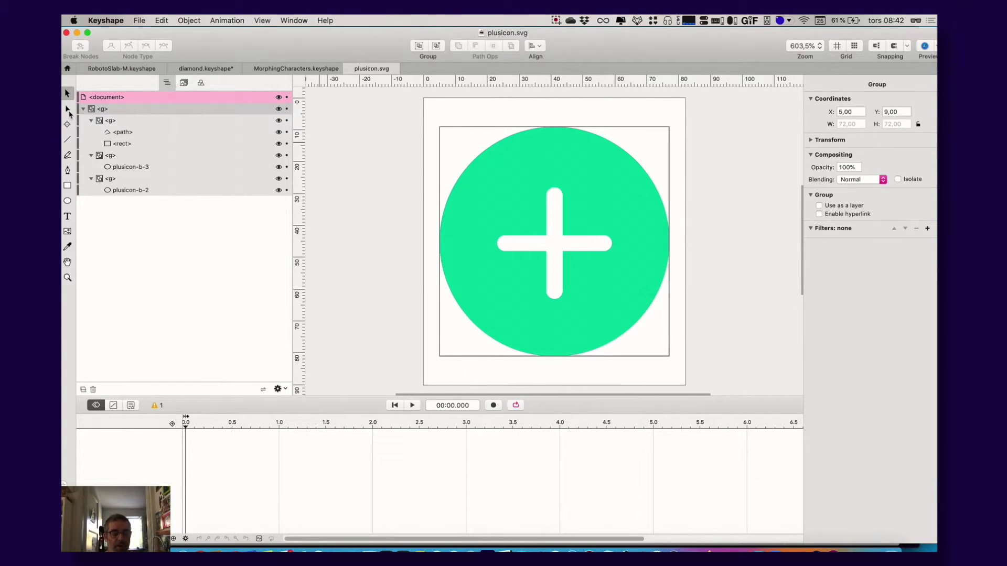
key("y")
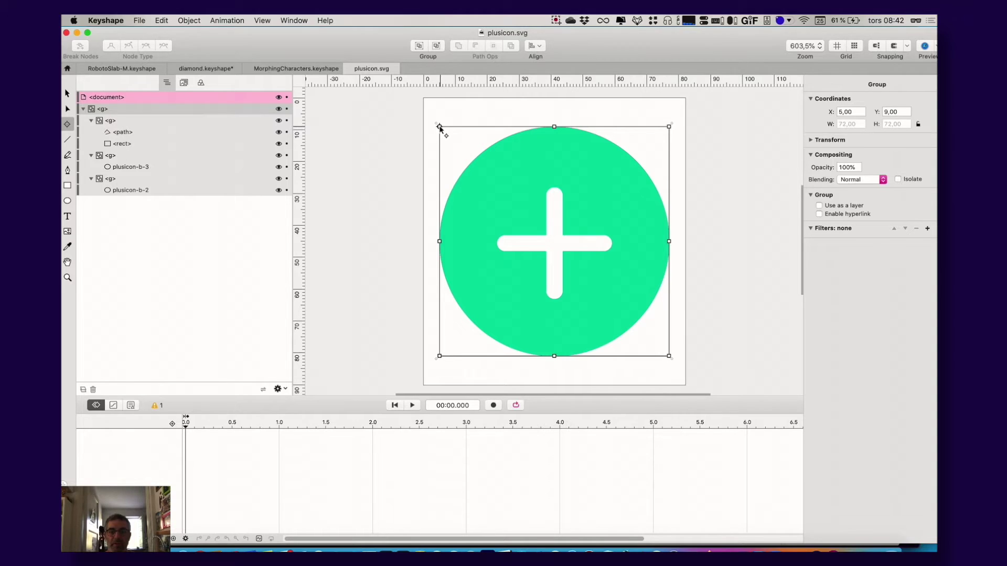
- Centre the anchors of the icon group, plus group, both bars, and both circles with their group
left_click(811, 140)
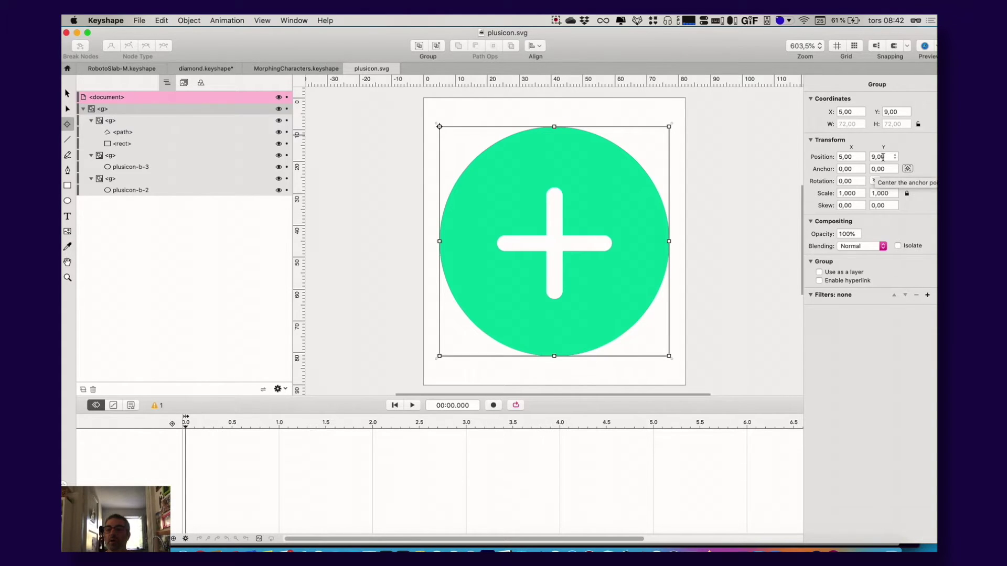
left_click(907, 169)
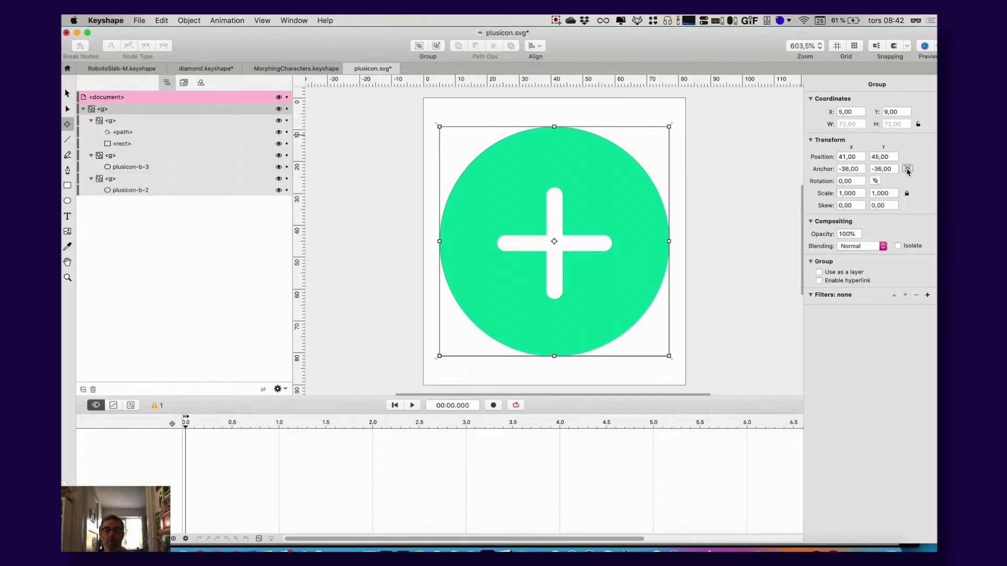
left_click(132, 121)
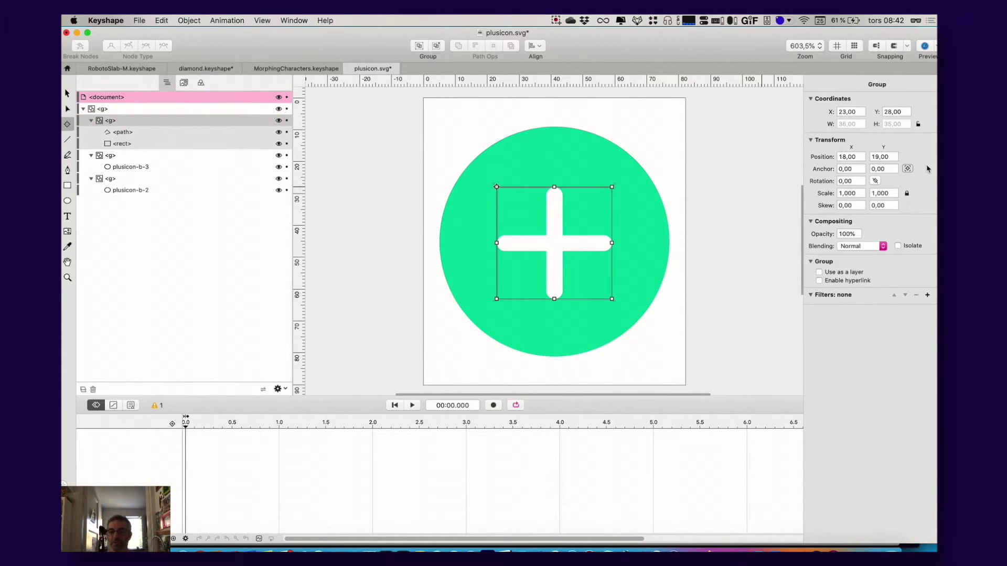
left_click(907, 168)
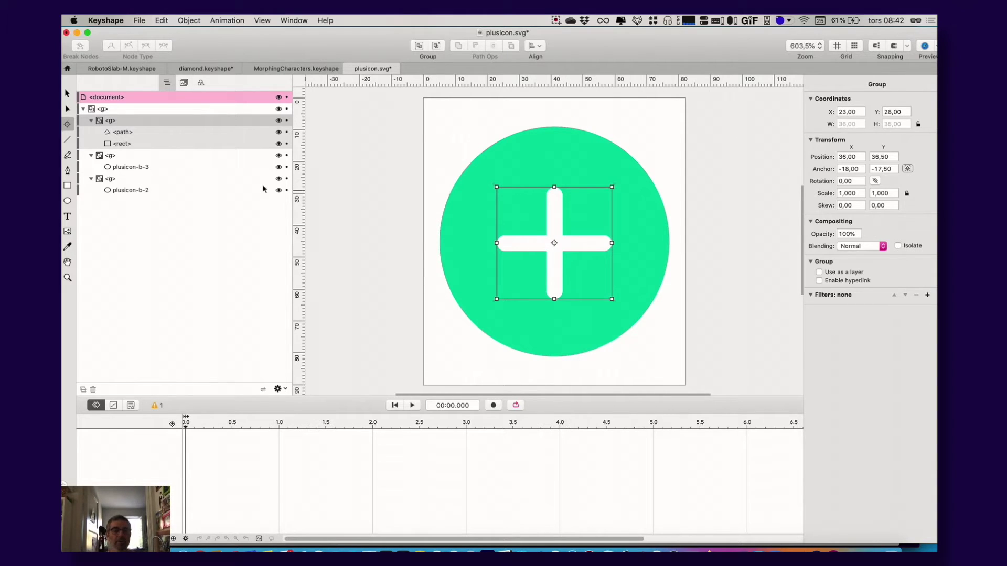
left_click(121, 134)
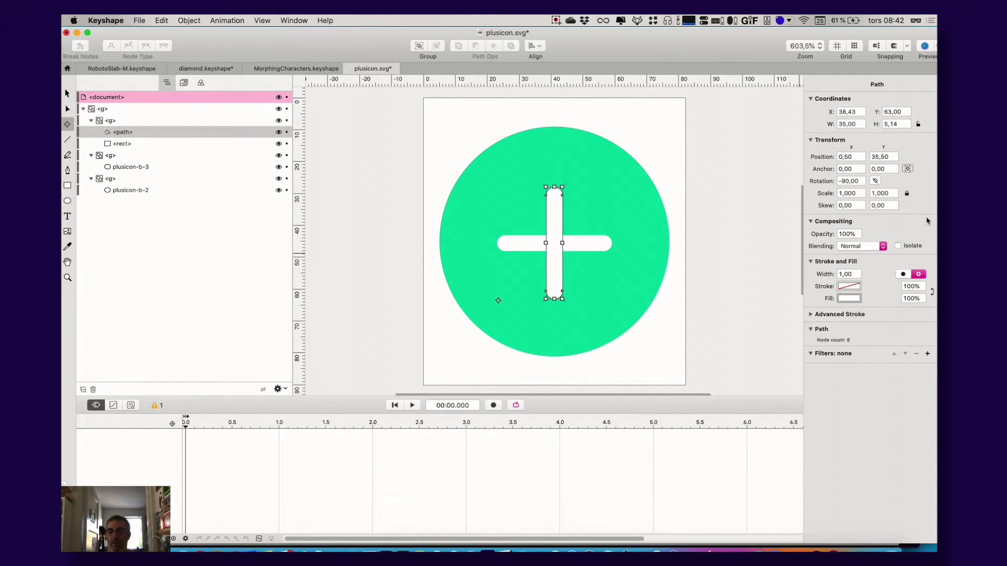
left_click(908, 169)
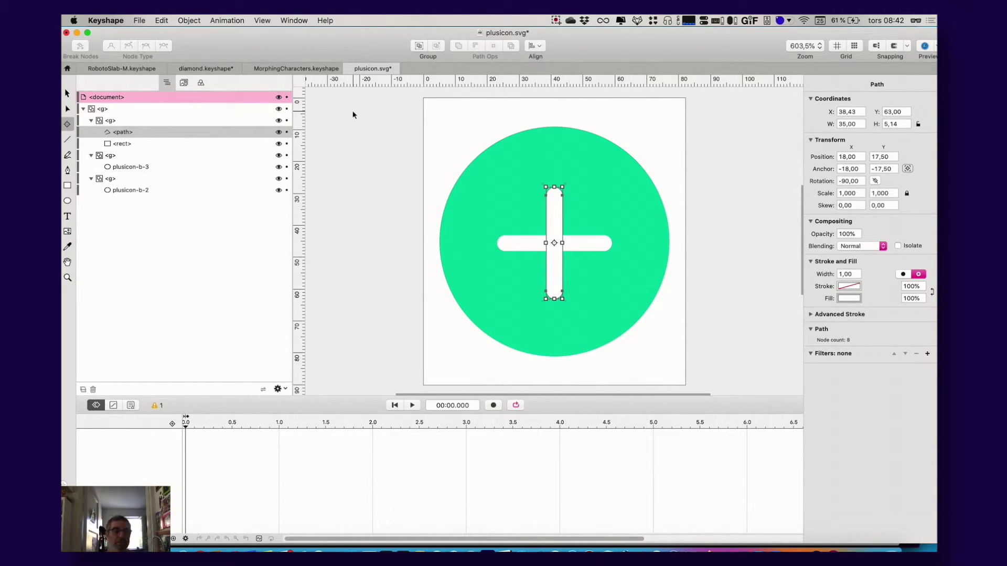
left_click(135, 145)
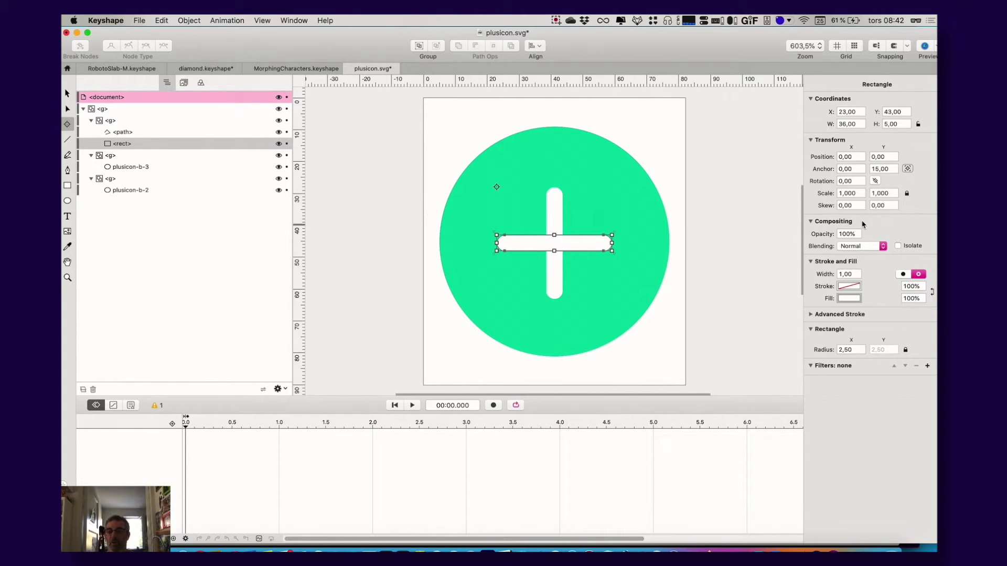
left_click(907, 169)
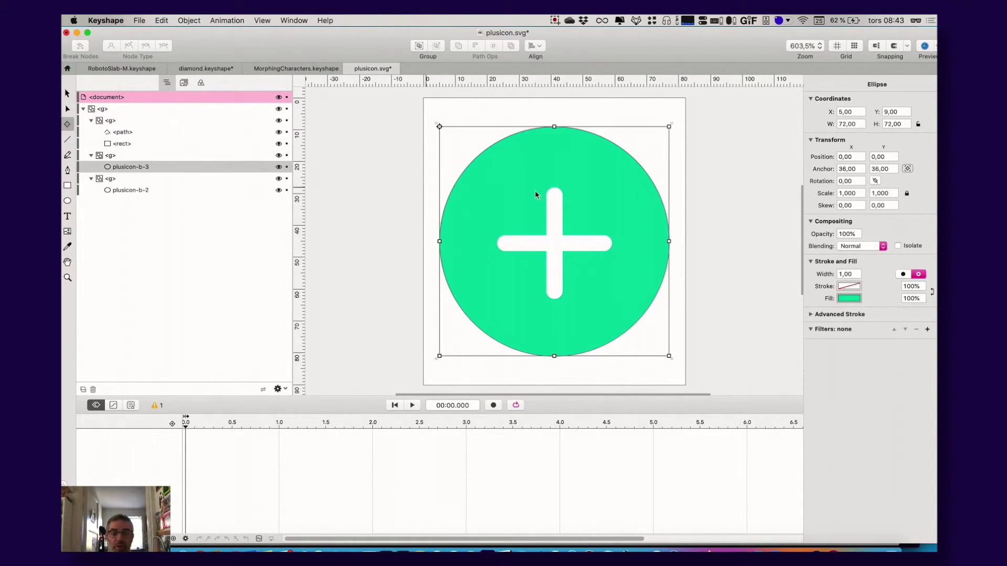
left_click(907, 169)
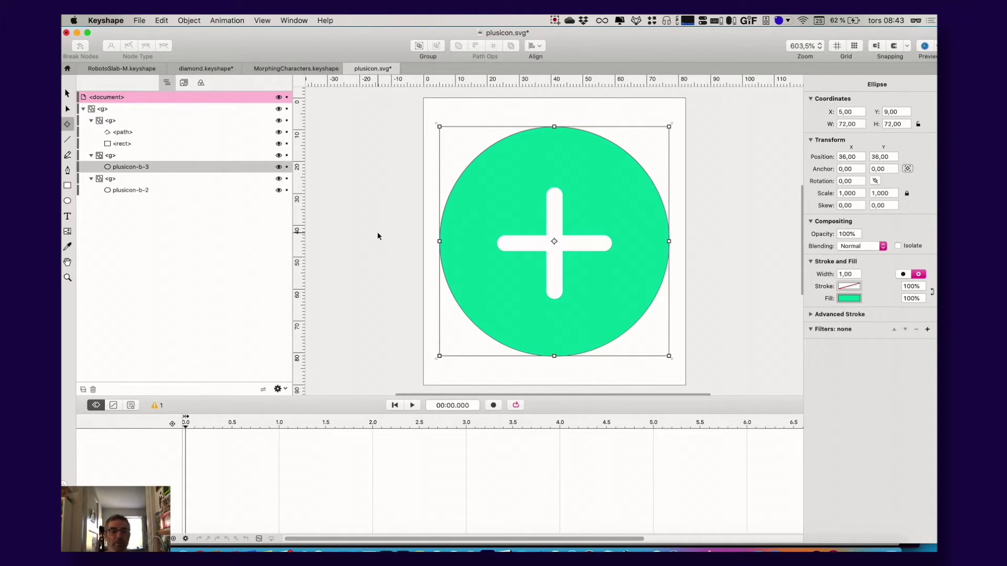
left_click(140, 181)
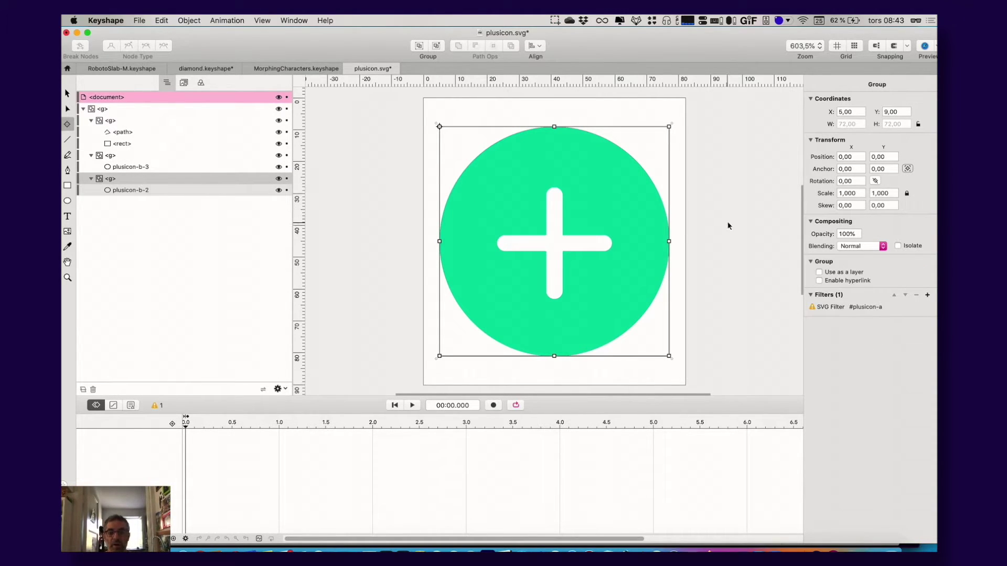
left_click(907, 168)
left_click(152, 192)
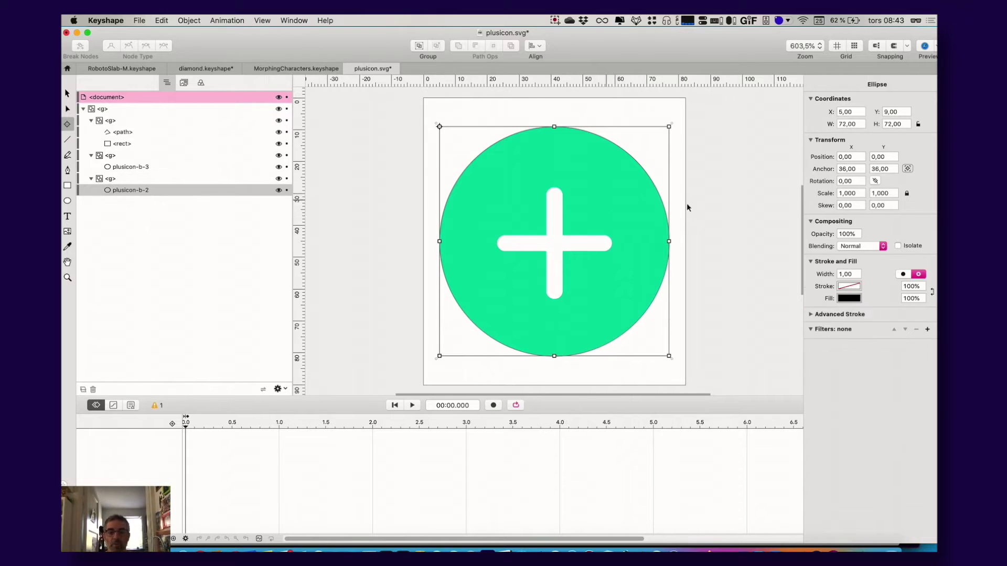
left_click(907, 169)
- Review each layer's centred anchor, then return to the Figma presentation
left_click(103, 144)
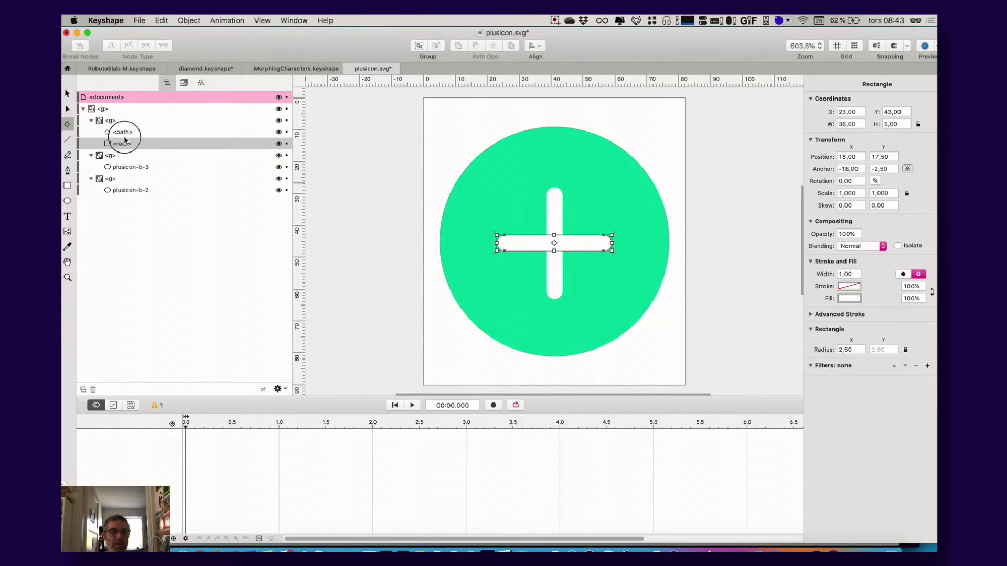
left_click(120, 132)
left_click(109, 110)
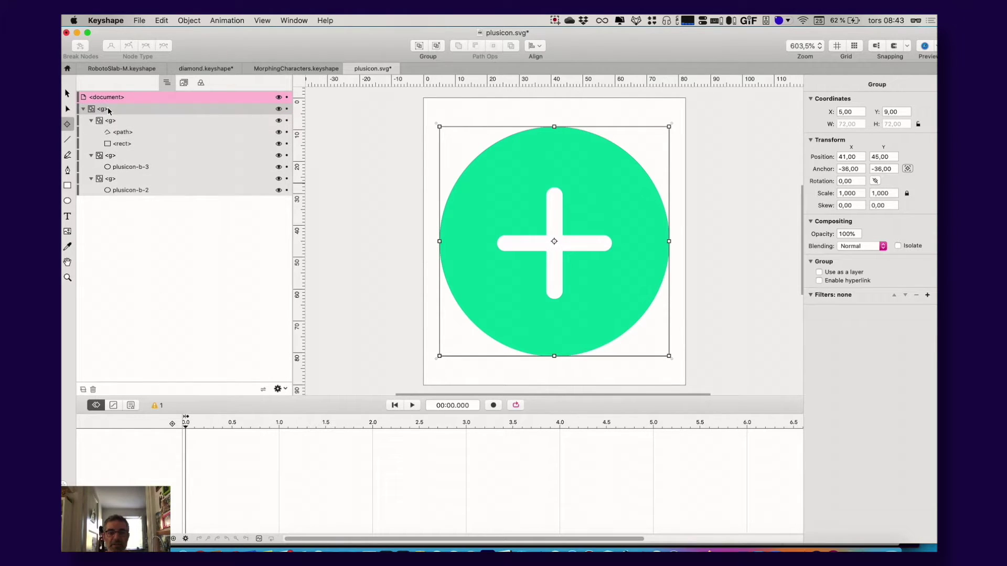
left_click(132, 122)
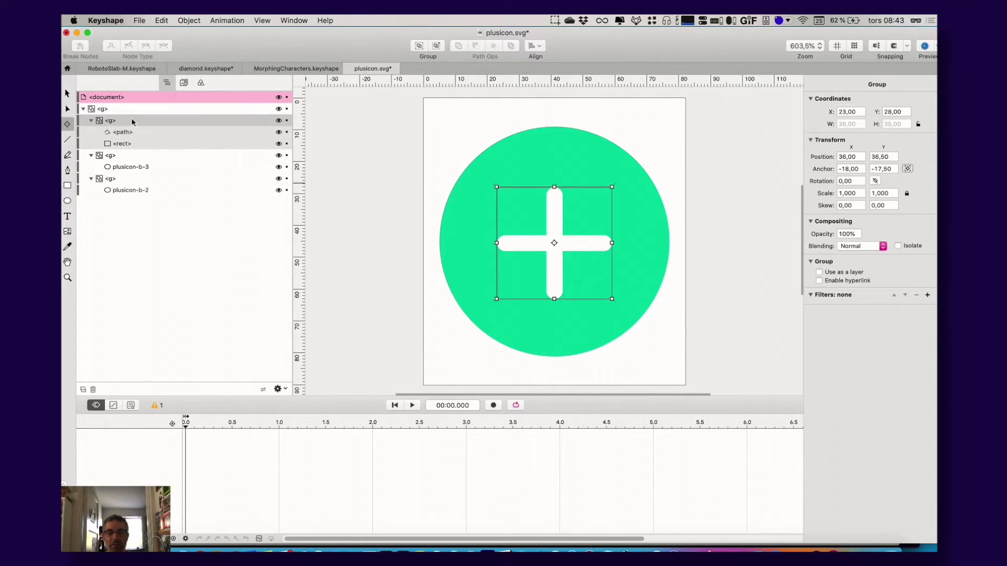
left_click(119, 180)
left_click(130, 190)
left_click(129, 168)
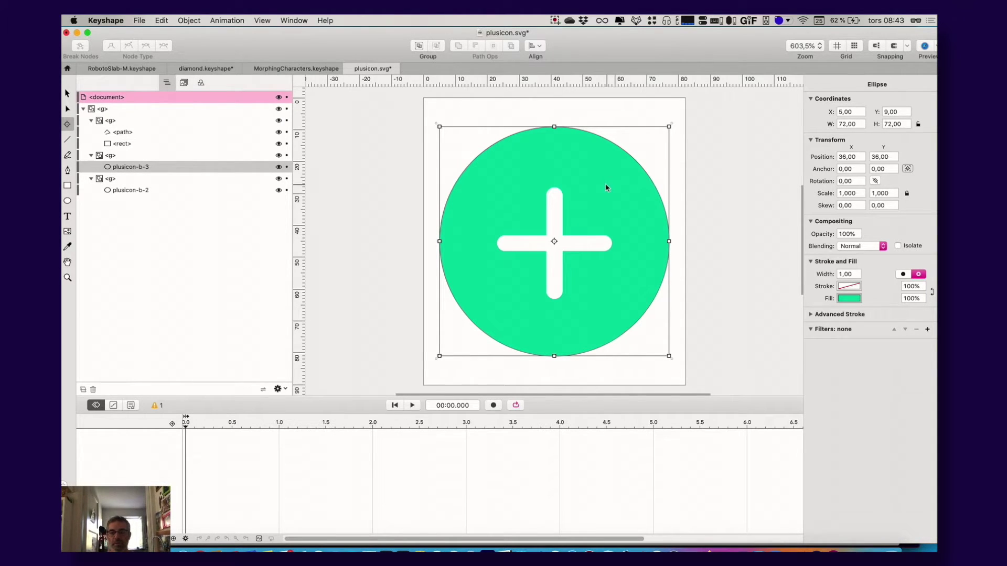
key("super+Tab")
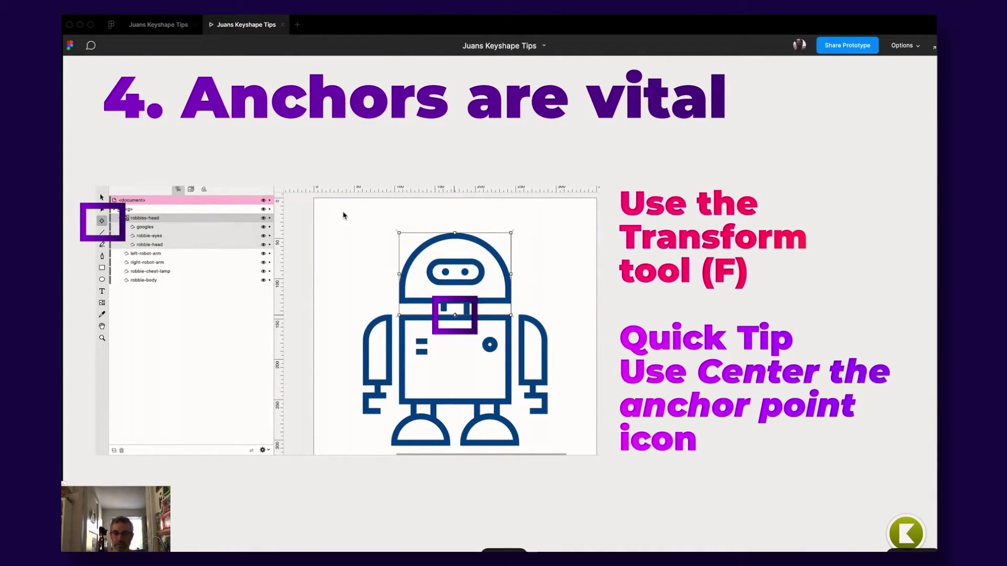
- Advance Figma to the 5. Stroke Dash Offset slide, then switch back to Keyshape
key("Right")
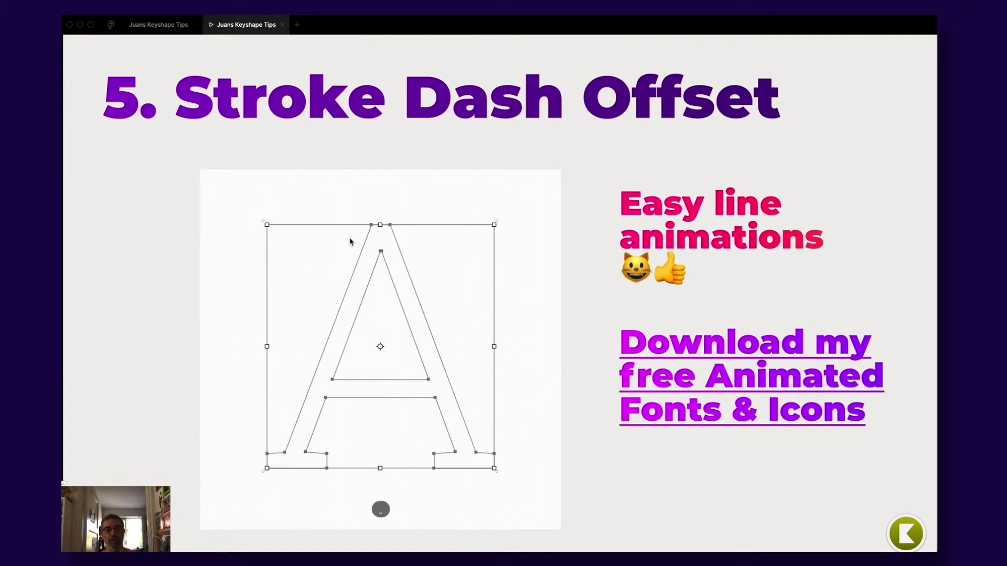
key("super+Tab")
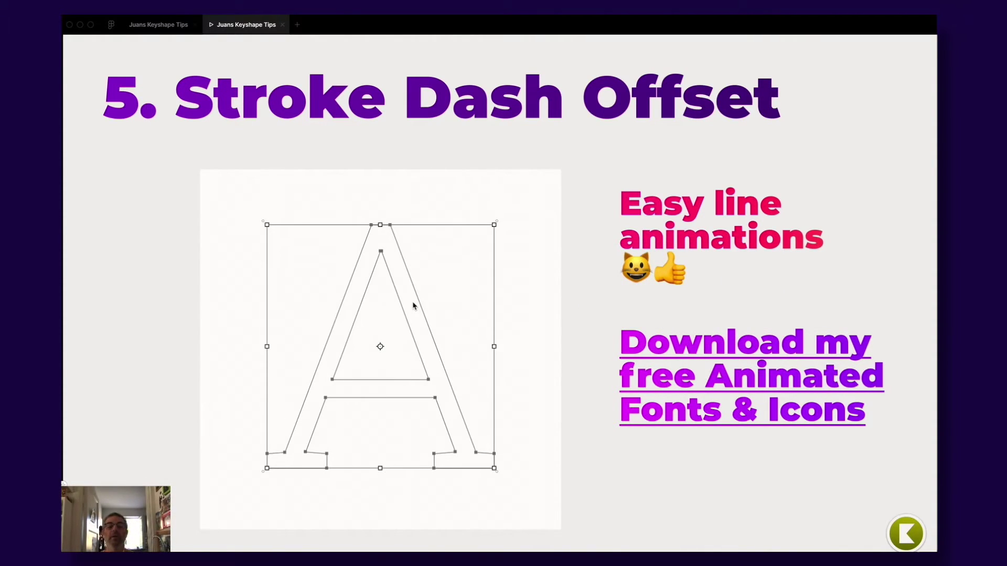
key("super+Tab")
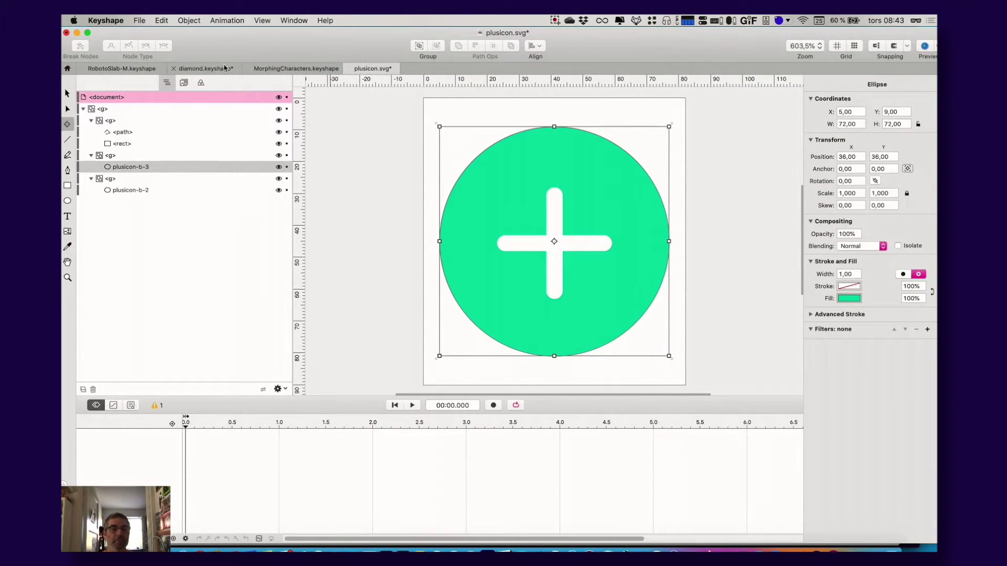
- In RobotoSlab-M, select the M path's Stroke Dash Offset, show Advanced Stroke, and play it
left_click(124, 68)
mouse_move(289, 424)
left_mouse_down()
mouse_move(241, 428)
mouse_move(348, 439)
mouse_move(466, 427)
mouse_move(176, 442)
left_mouse_up()
left_click(503, 222)
left_click(126, 445)
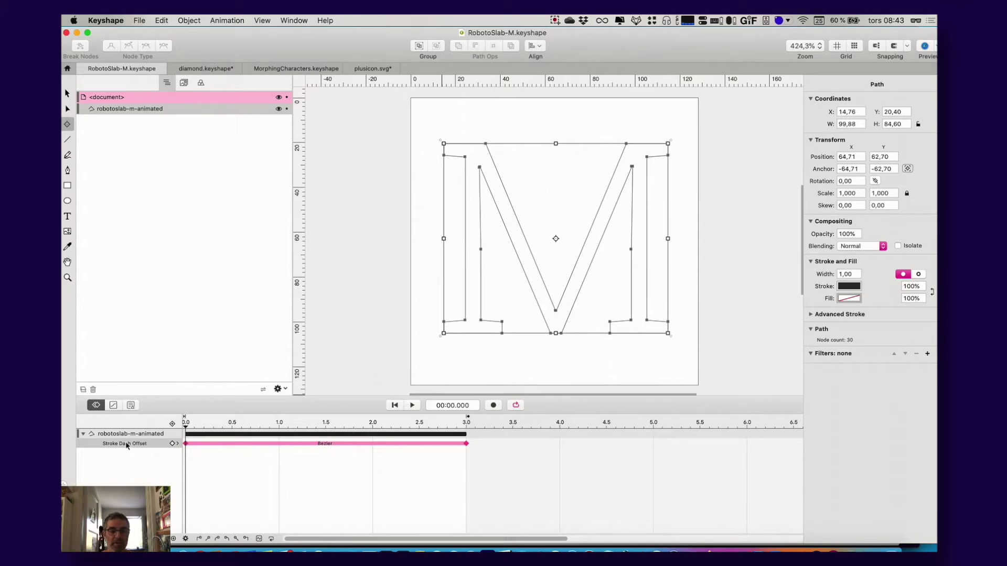
left_click(812, 315)
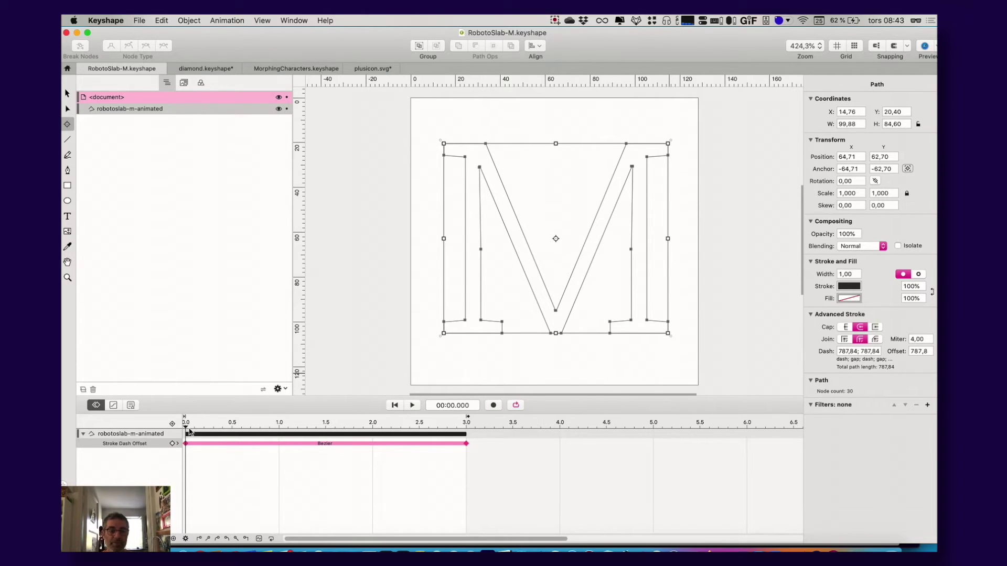
mouse_move(190, 432)
left_mouse_down()
mouse_move(299, 436)
mouse_move(163, 431)
mouse_move(168, 436)
left_mouse_up()
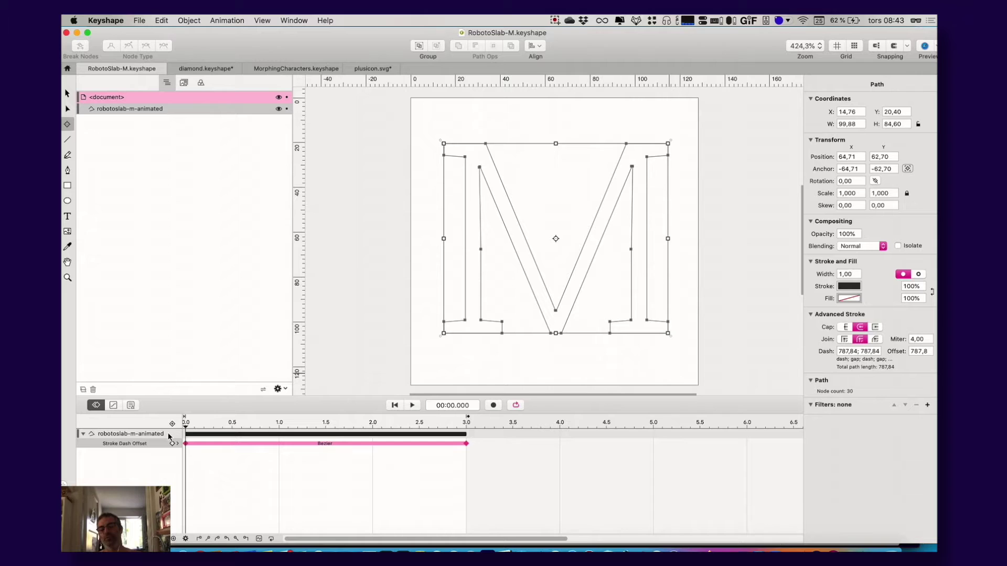
key("space")
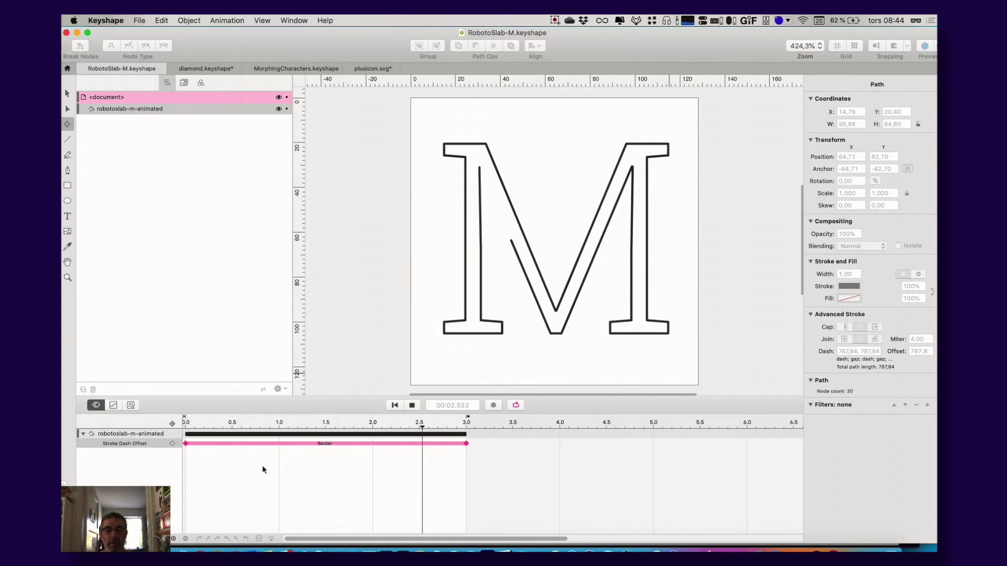
key("space")
mouse_move(292, 423)
left_mouse_down()
mouse_move(202, 427)
mouse_move(467, 429)
left_mouse_up()
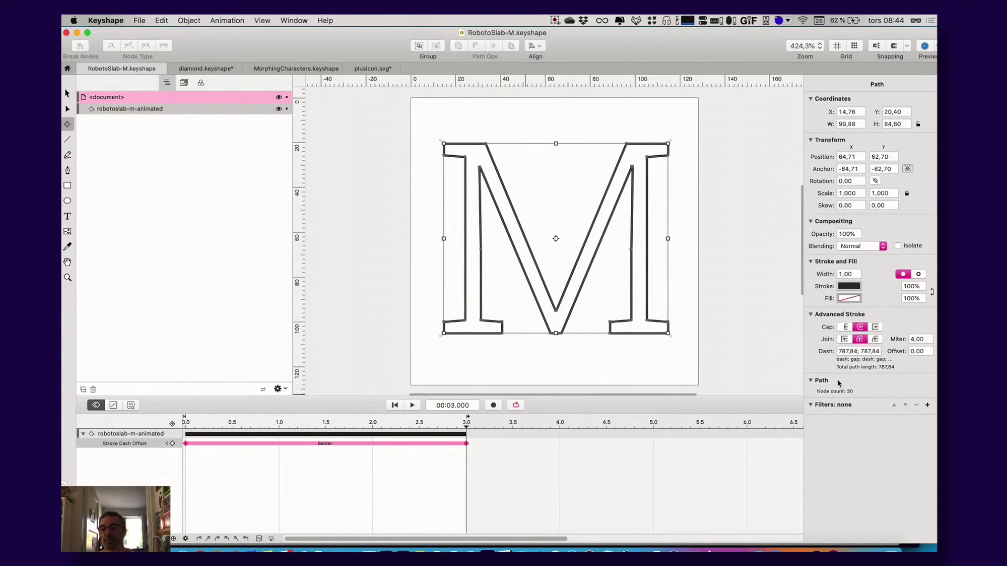
- Highlight the 787,84 path length while scrubbing the M from undrawn to fully drawn, ending at 1.3 s
left_click_drag(836, 367, 902, 367)
left_click(895, 375)
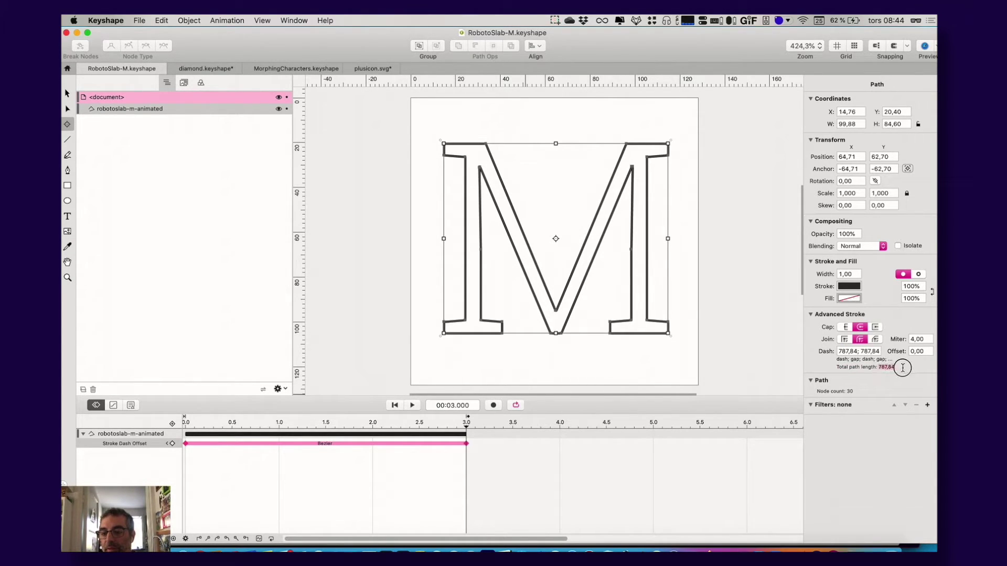
left_click(873, 379)
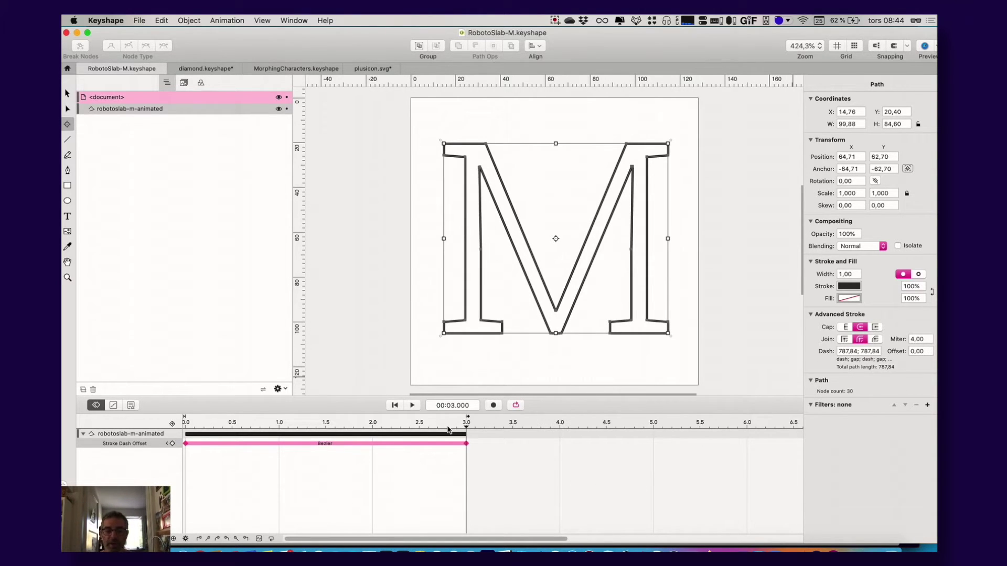
mouse_move(466, 427)
left_mouse_down()
mouse_move(172, 422)
mouse_move(178, 432)
left_mouse_up()
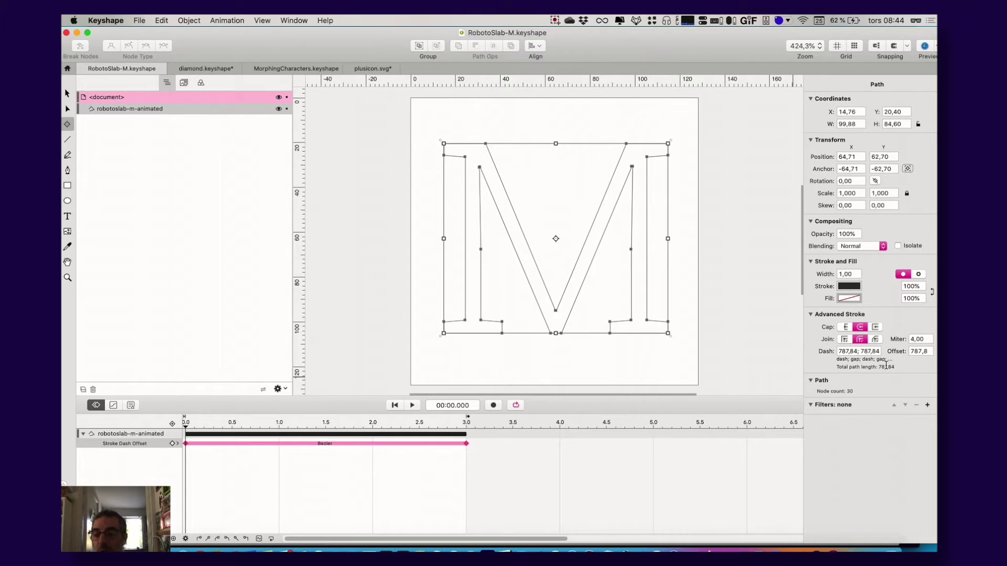
left_click_drag(880, 367, 903, 365)
left_click(907, 367)
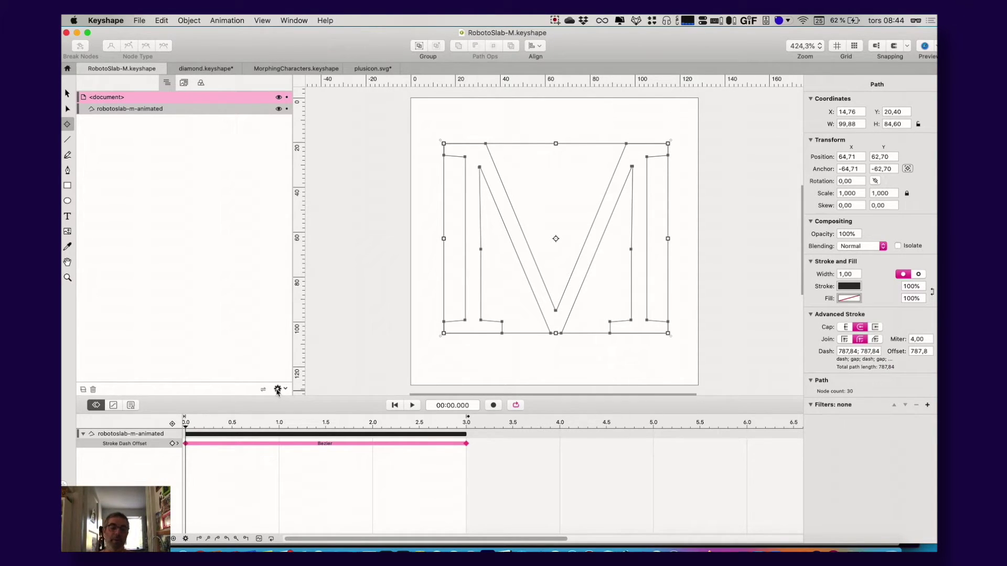
mouse_move(198, 431)
left_mouse_down()
mouse_move(193, 422)
mouse_move(466, 434)
left_mouse_up()
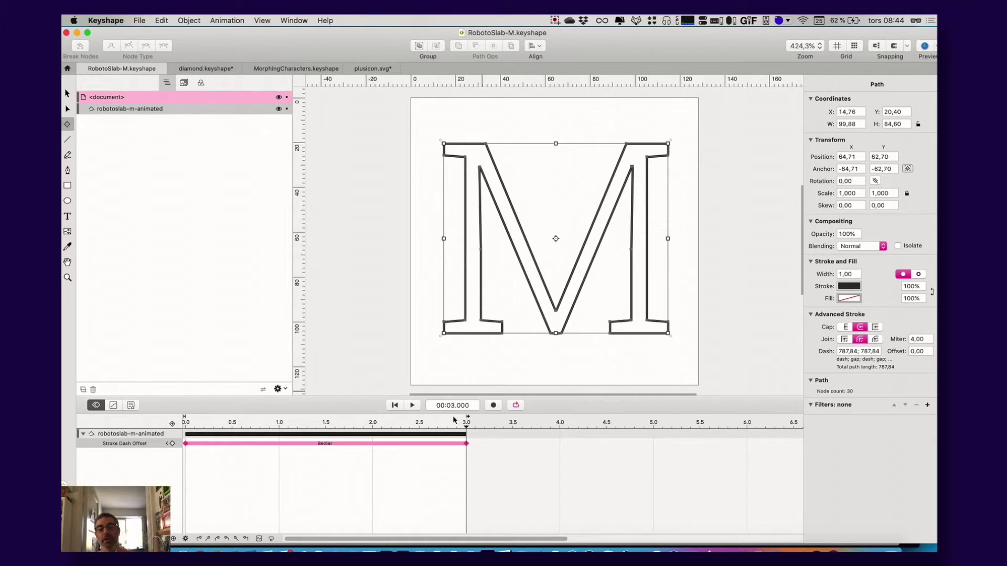
mouse_move(454, 419)
left_mouse_down()
mouse_move(210, 438)
mouse_move(426, 438)
mouse_move(187, 435)
mouse_move(469, 434)
left_mouse_up()
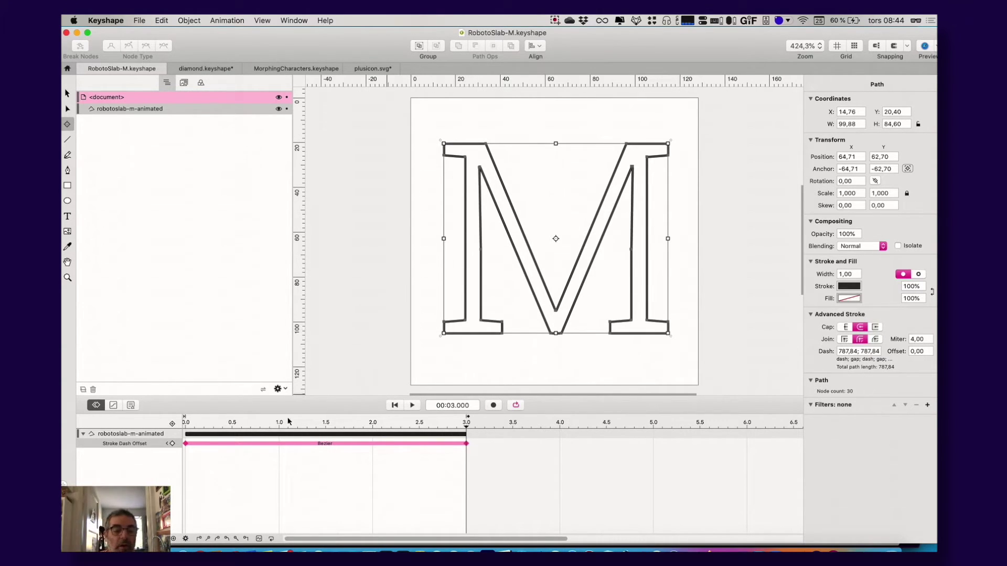
mouse_move(288, 426)
left_mouse_down()
mouse_move(206, 423)
mouse_move(292, 426)
mouse_move(284, 434)
mouse_move(202, 422)
mouse_move(261, 423)
mouse_move(259, 431)
left_mouse_up()
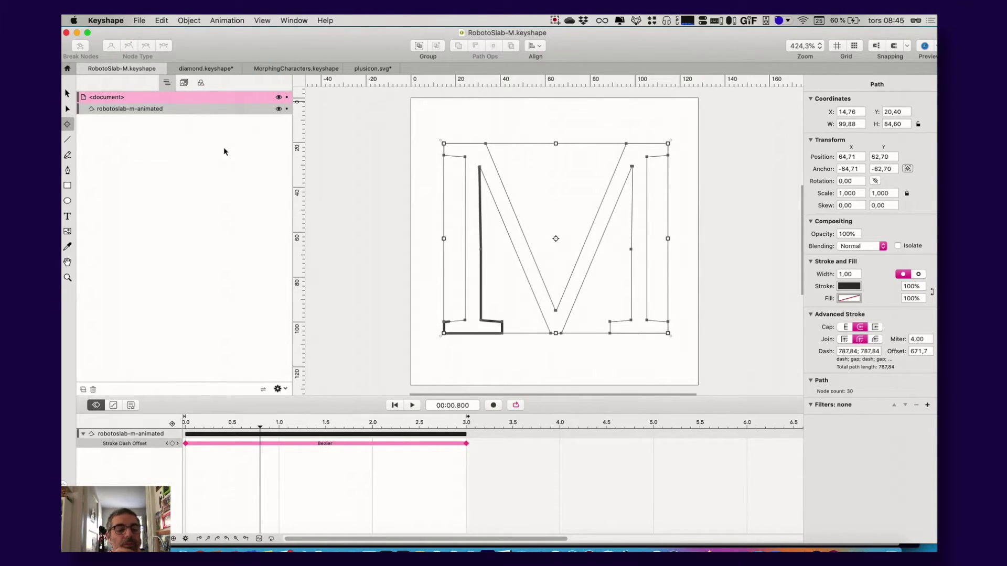
- Show the M path's nodes and scrub to 3 s so it is fully drawn
left_click(67, 108)
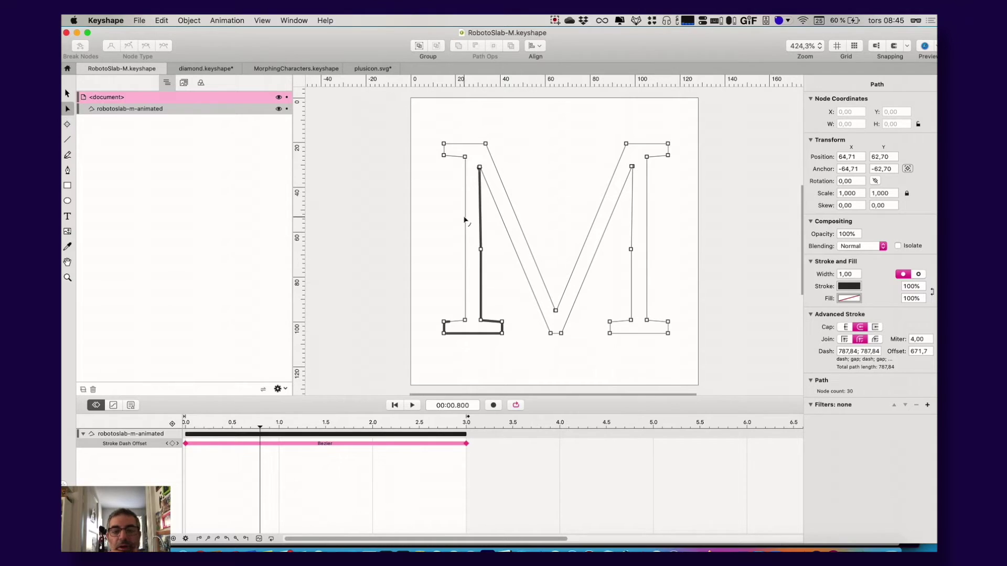
left_click(524, 229)
left_click(477, 195)
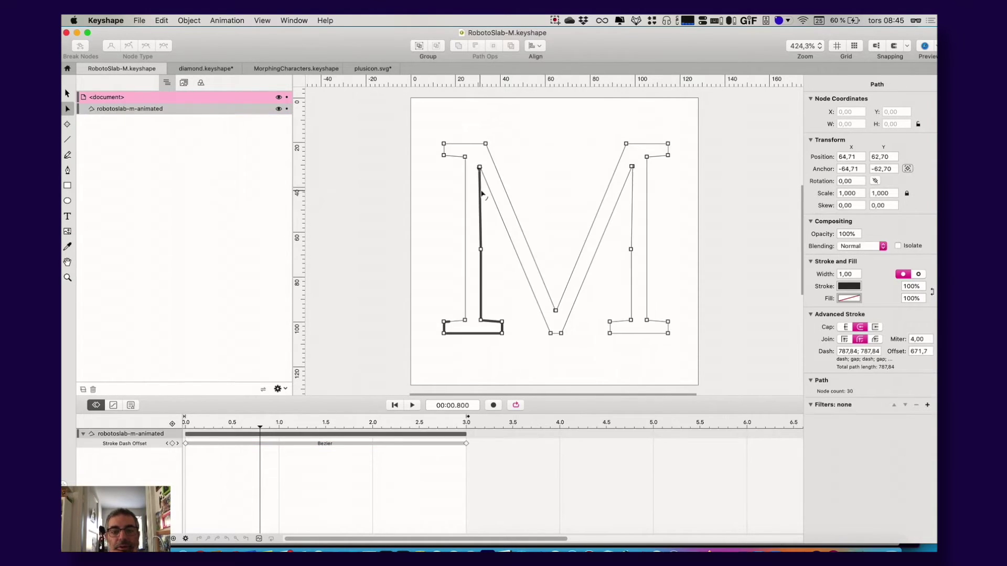
left_click_drag(254, 430, 460, 430)
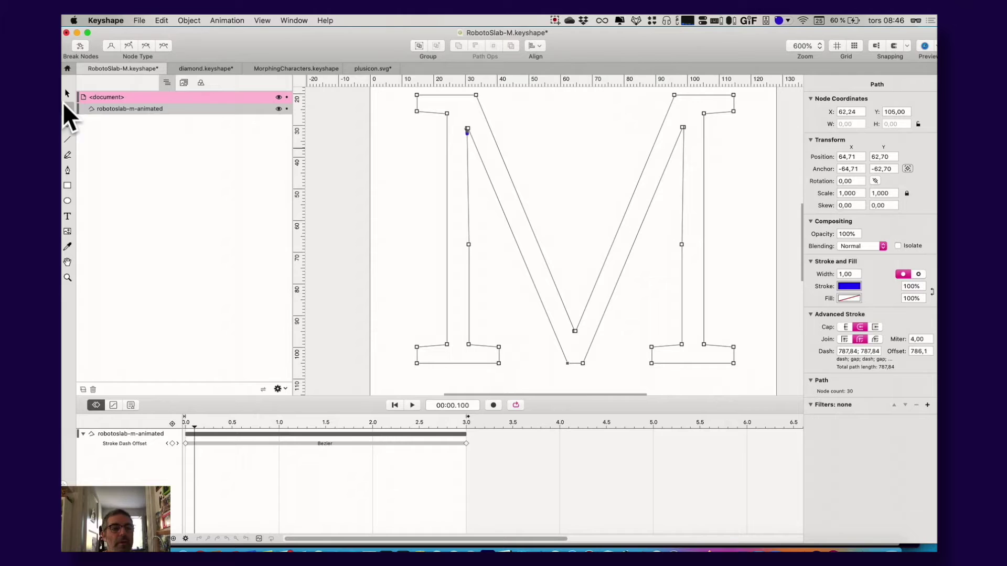
- Reselect the M path's dash offset animation, check the Object menu, and return to the Selection tool
left_click(374, 469)
left_click(224, 434)
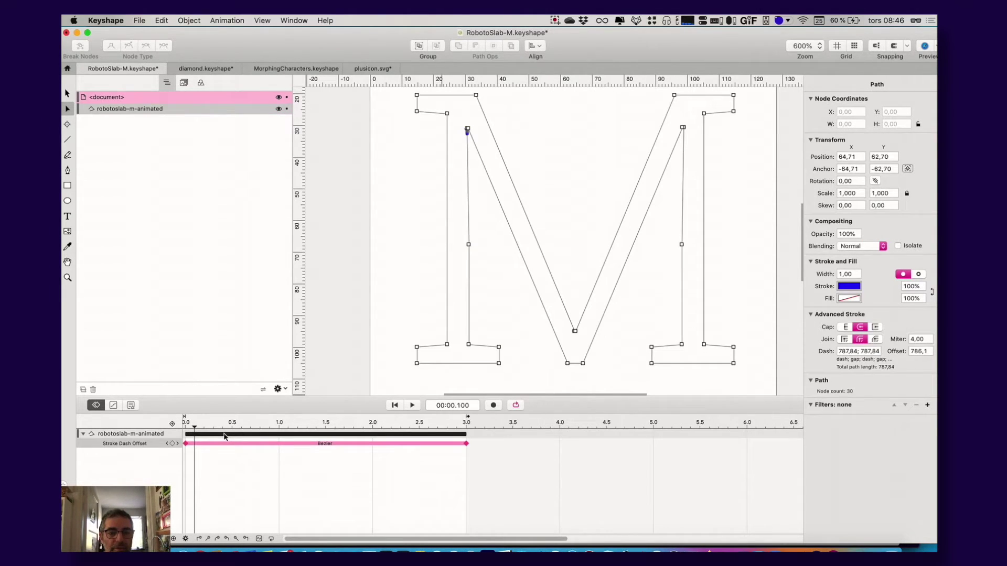
left_click(189, 20)
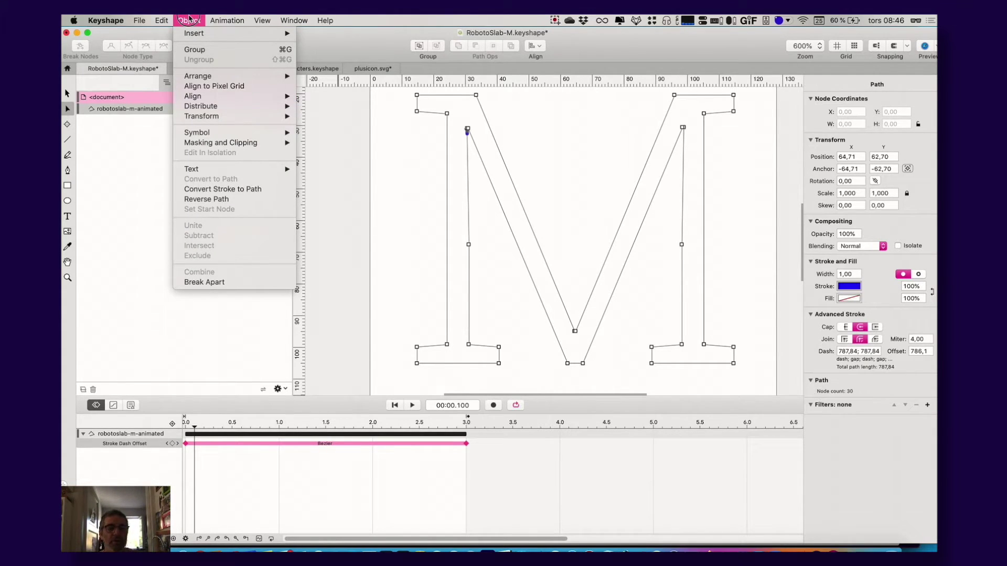
key("Escape")
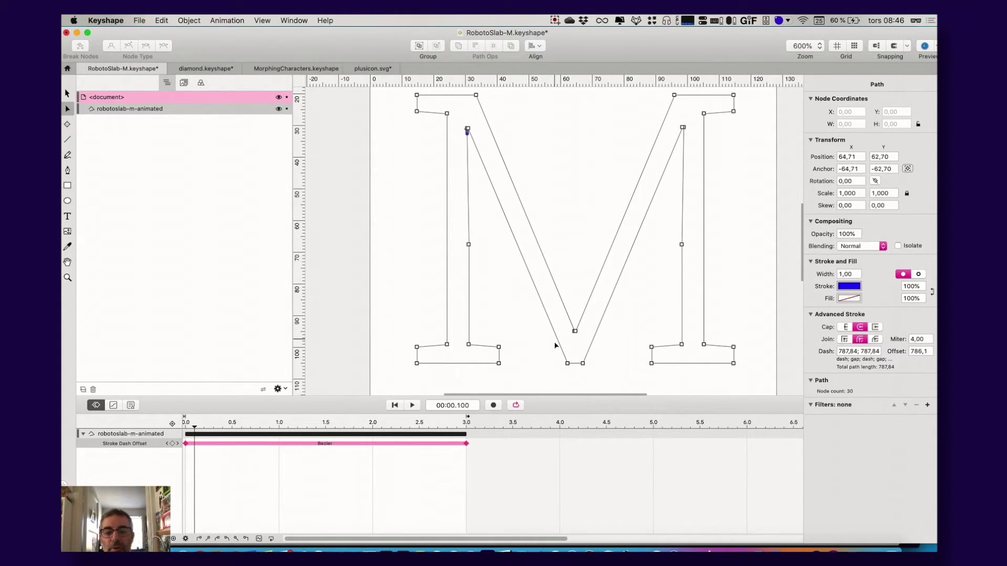
left_click(67, 94)
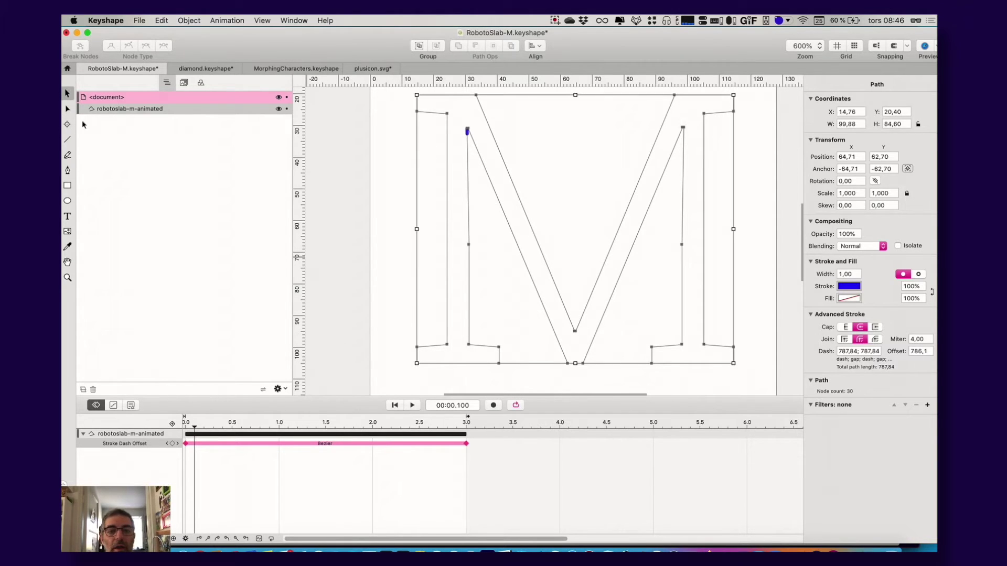
- Scrub the blue M animation to 2.2 s and select the M path with the Node tool
left_click_drag(212, 423, 391, 422)
left_click(400, 481)
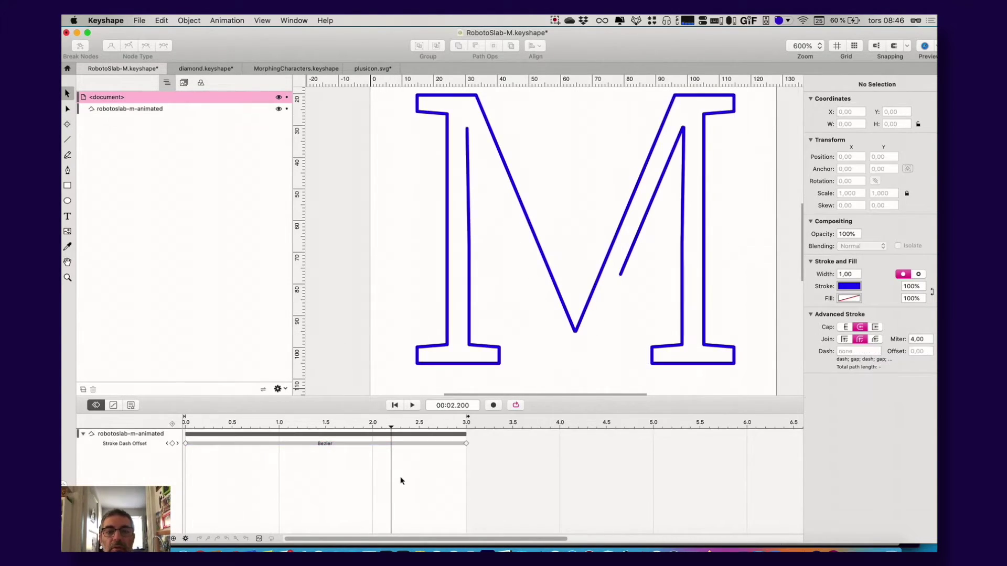
left_click(392, 444)
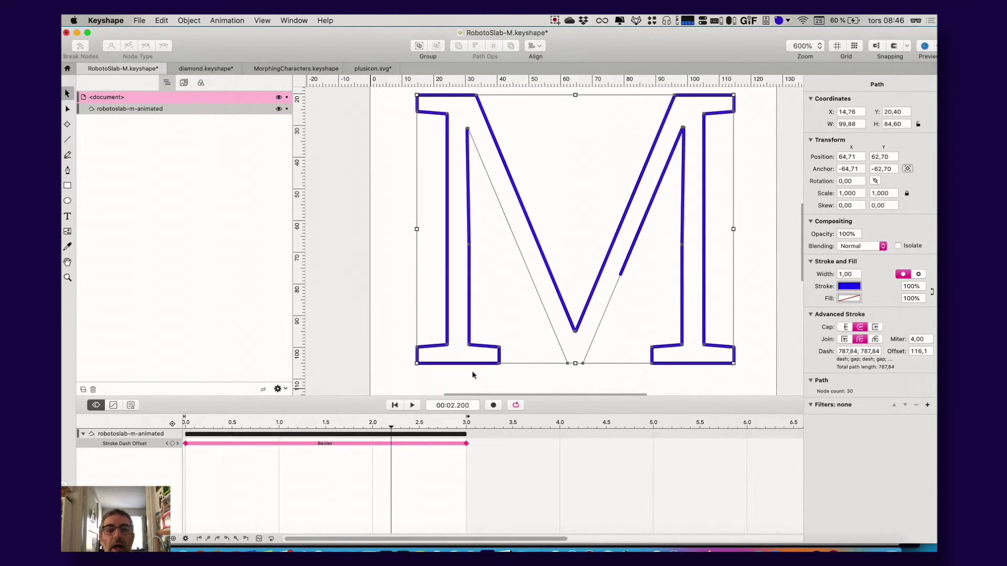
left_click(66, 109)
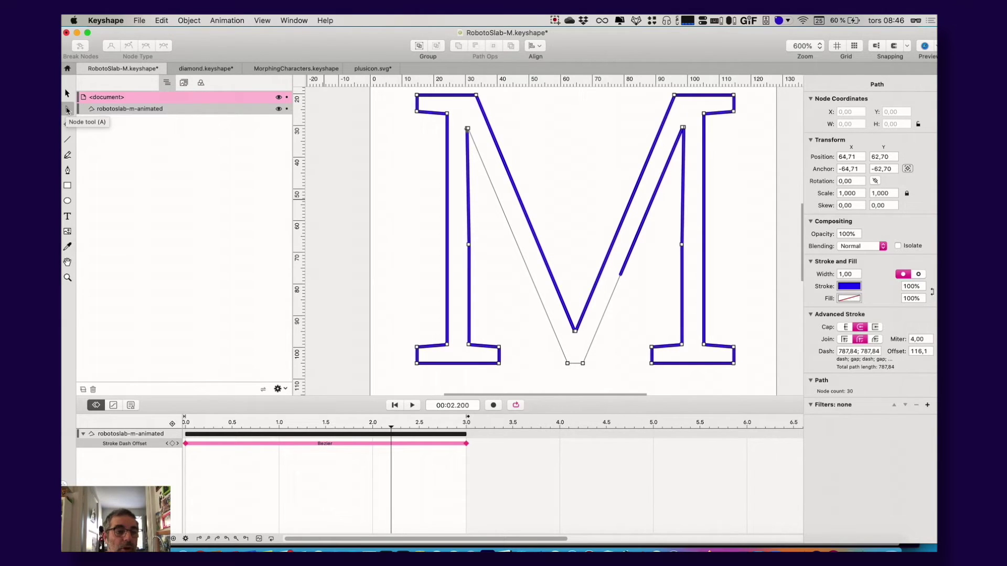
- Zoom in on the inner left stem's top node where the stroke starts, then zoom back out
key("z")
left_click(465, 132)
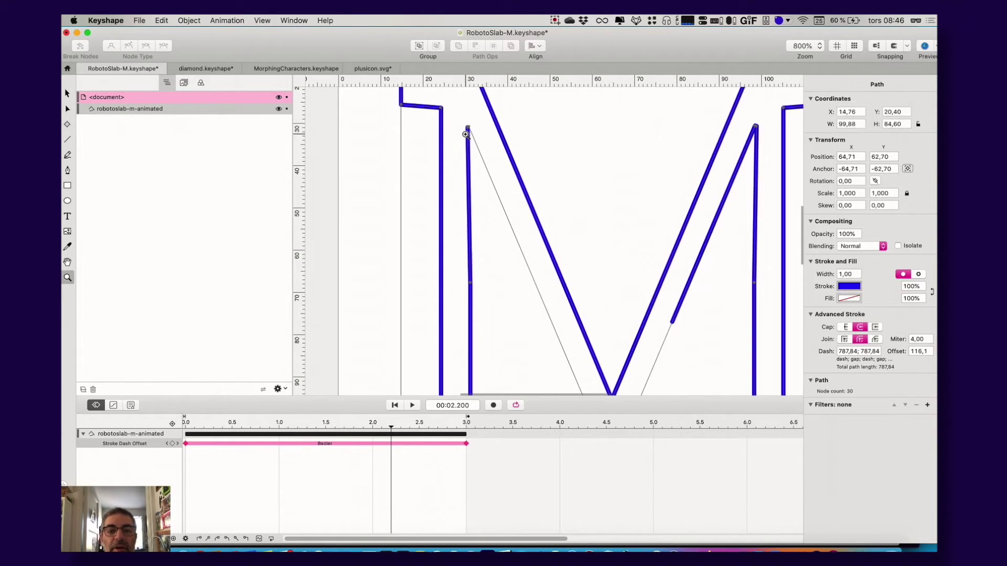
left_click(466, 134)
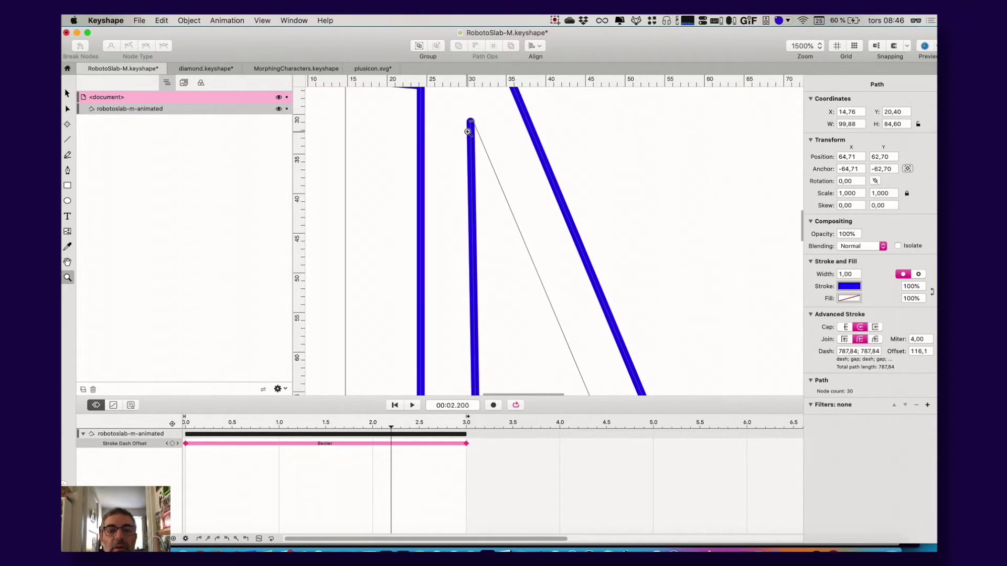
left_click(68, 109)
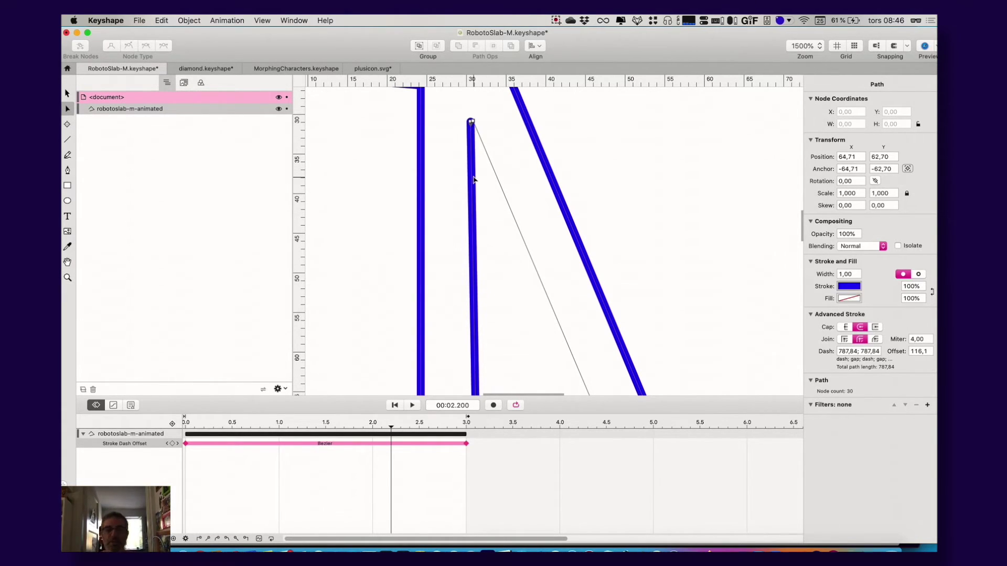
key("super+minus")
key("super+minus")
scroll(458, 203, "down", 3)
scroll(458, 202, "right", 2)
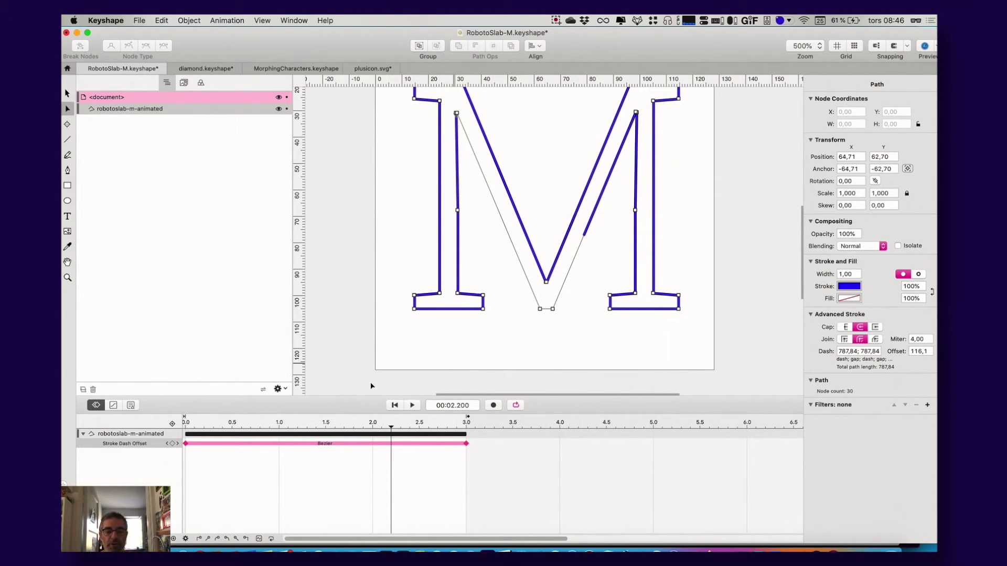
- Rewind to an empty stroke and set the middle V's bottom node as the start node
mouse_move(297, 431)
left_mouse_down()
mouse_move(175, 434)
mouse_move(250, 439)
left_mouse_up()
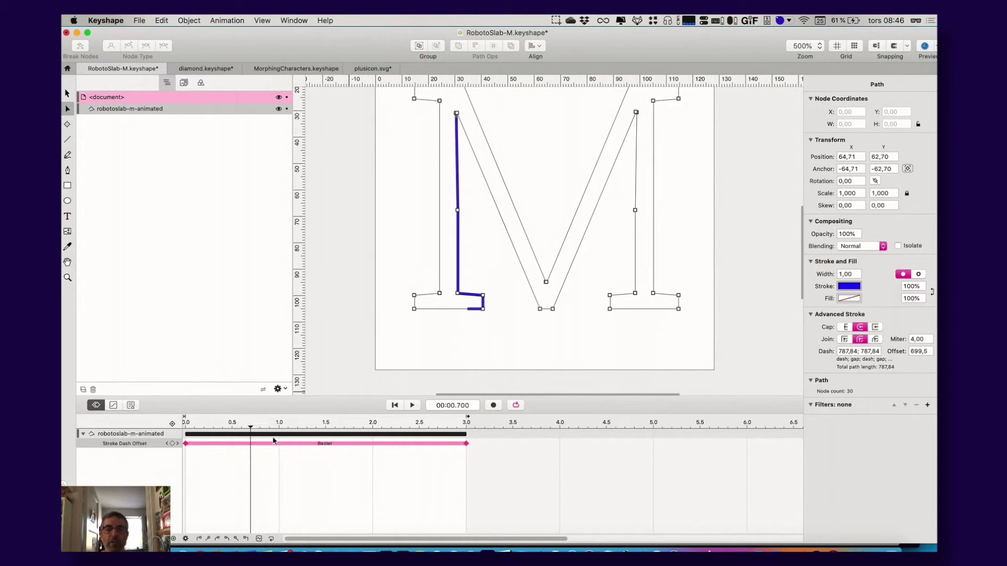
left_click(540, 309)
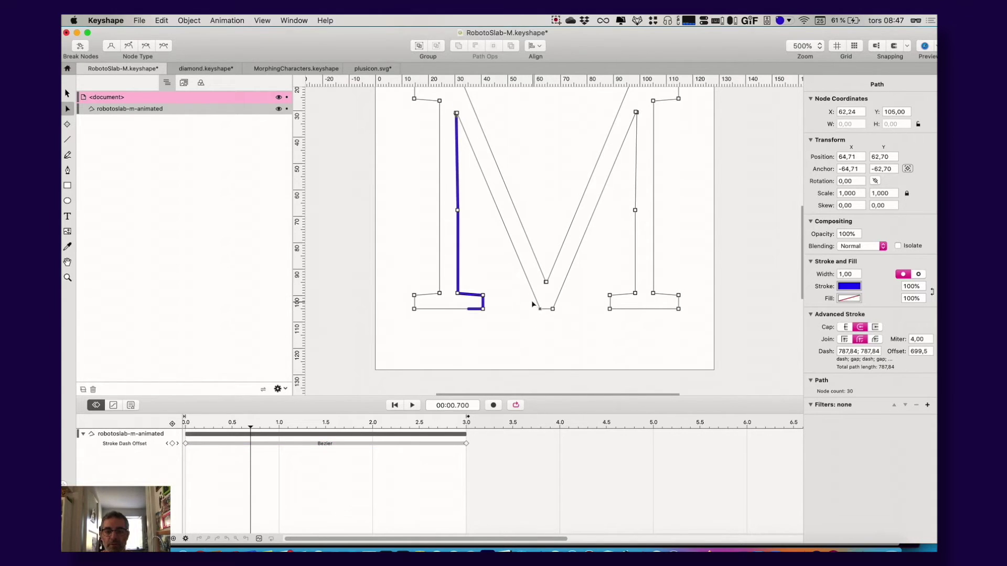
left_click(541, 310)
left_click(541, 312)
left_click(188, 20)
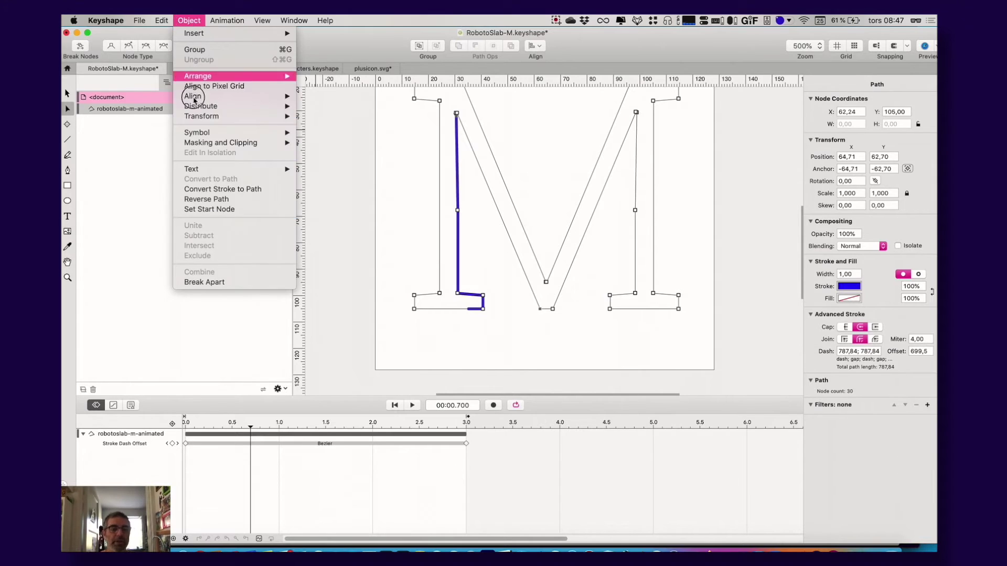
left_click(223, 209)
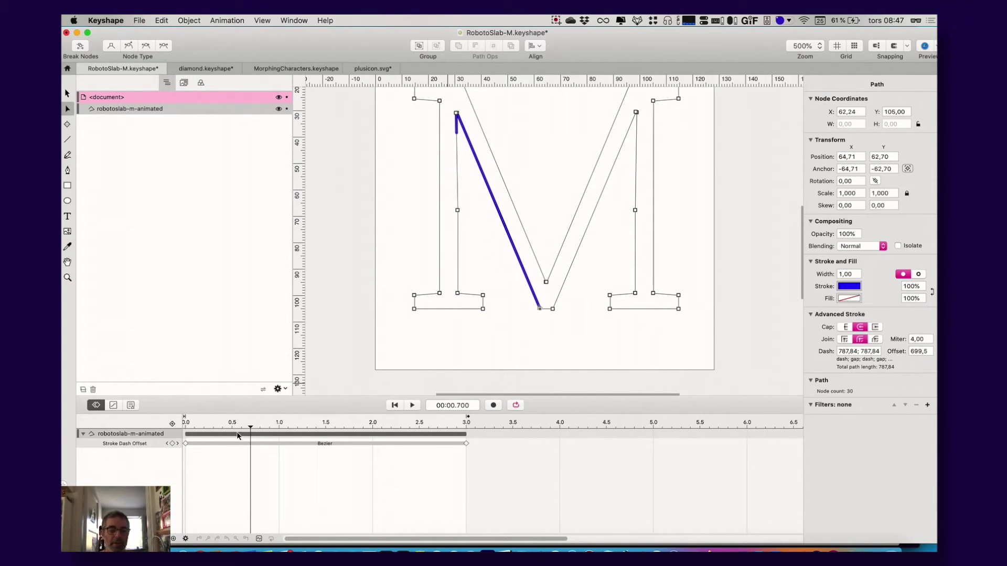
- Rewind and play the stroke-draw animation from the new start node, then zoom out
left_click(147, 426)
key("space")
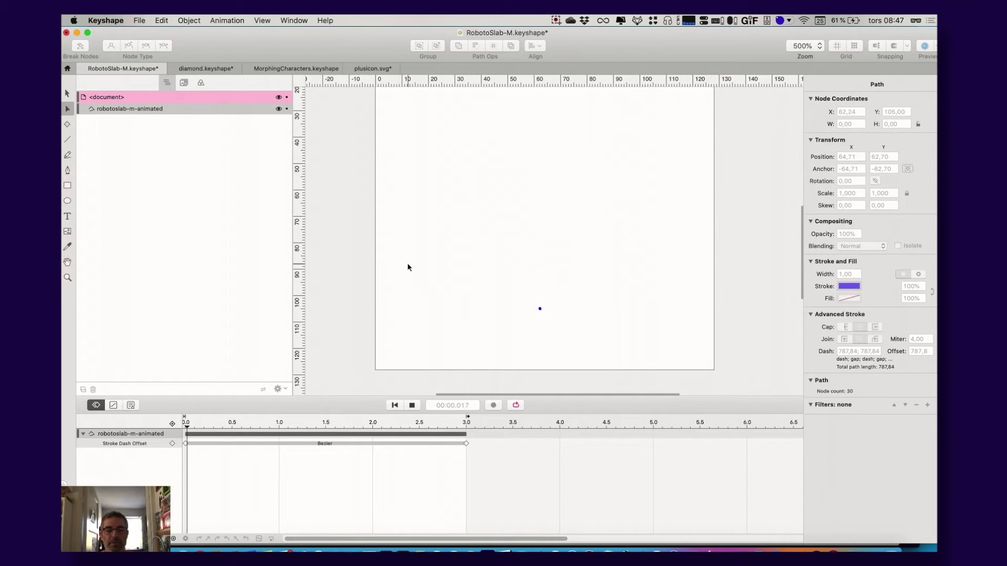
key("space")
key("space")
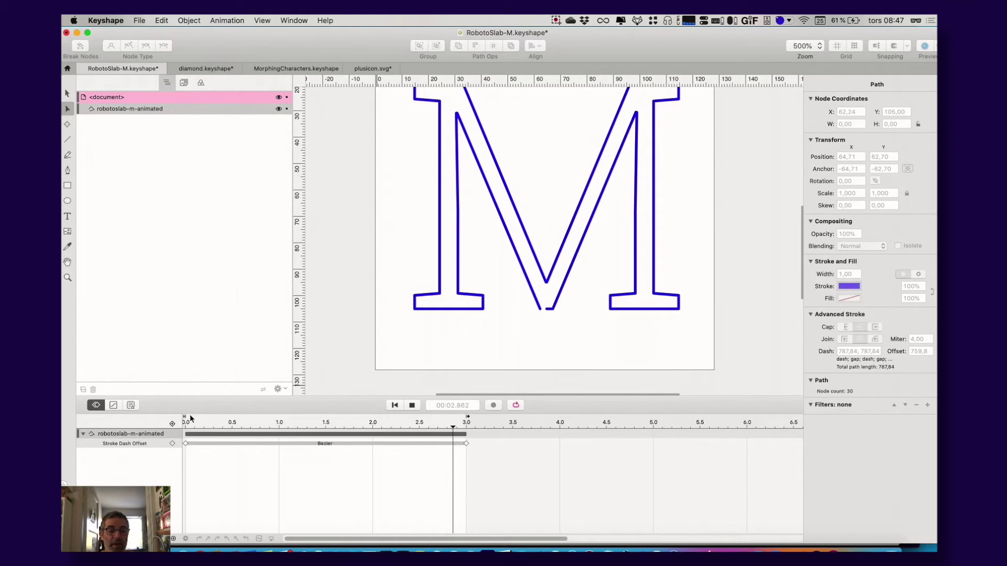
left_click(411, 406)
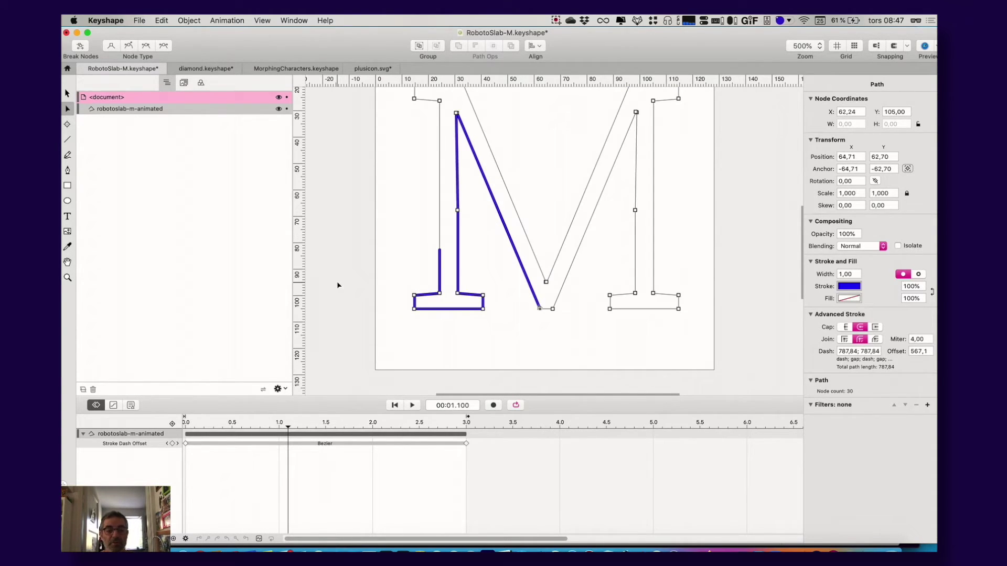
scroll(326, 326, "up", 2)
key("super+minus")
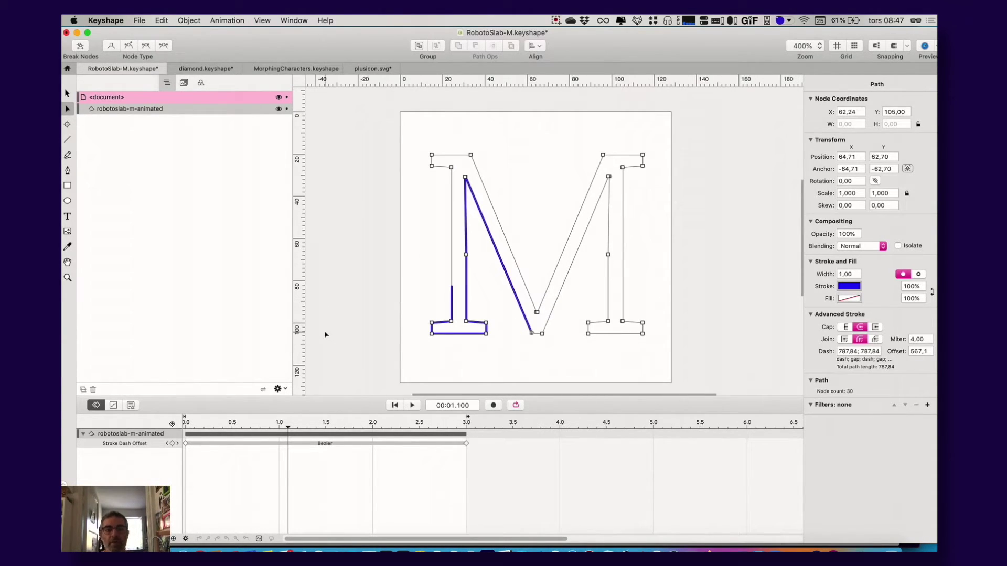
- Replay the M stroke-draw from the start again and zoom the canvas back to 500%
left_click(378, 317)
left_click_drag(286, 427, 185, 425)
key("space")
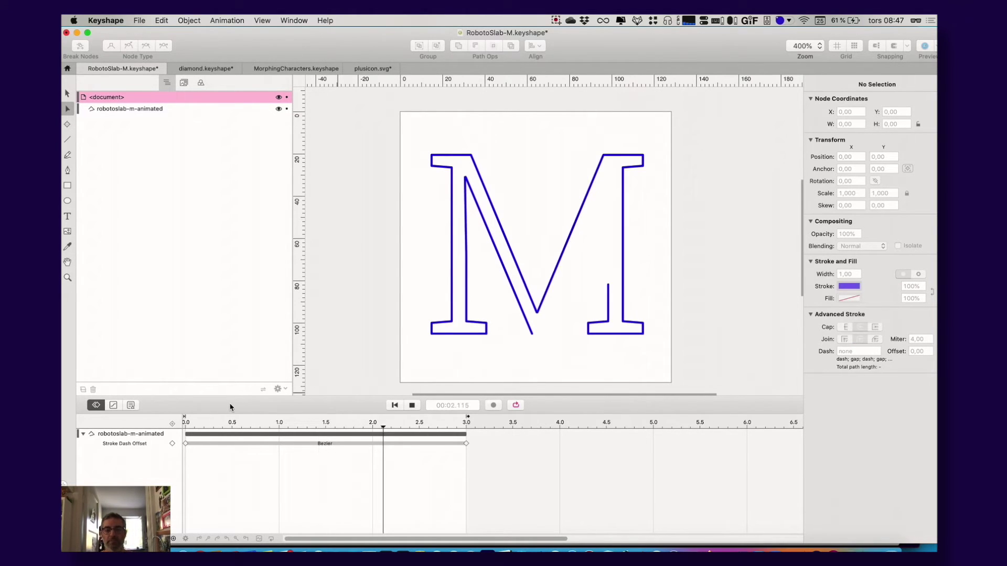
key("space")
key("z")
left_click(586, 309)
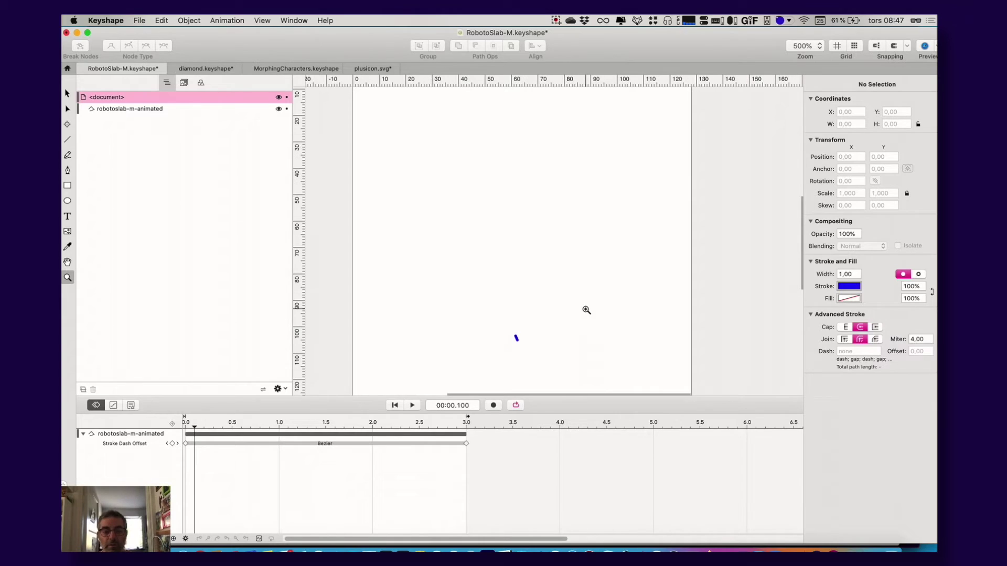
- Select the M path and marquee-select the node at its lower-right corner
left_click(239, 444)
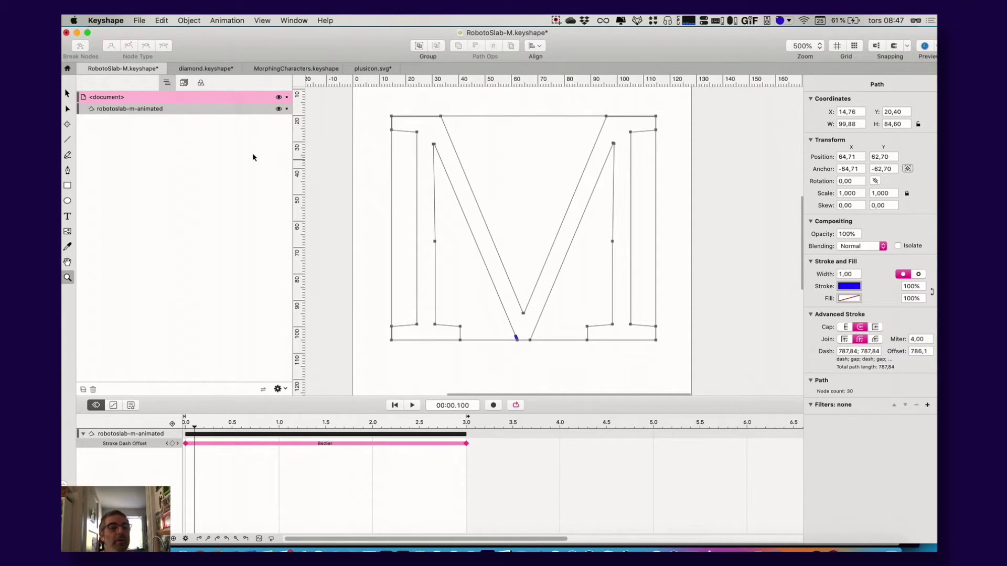
left_click(68, 109)
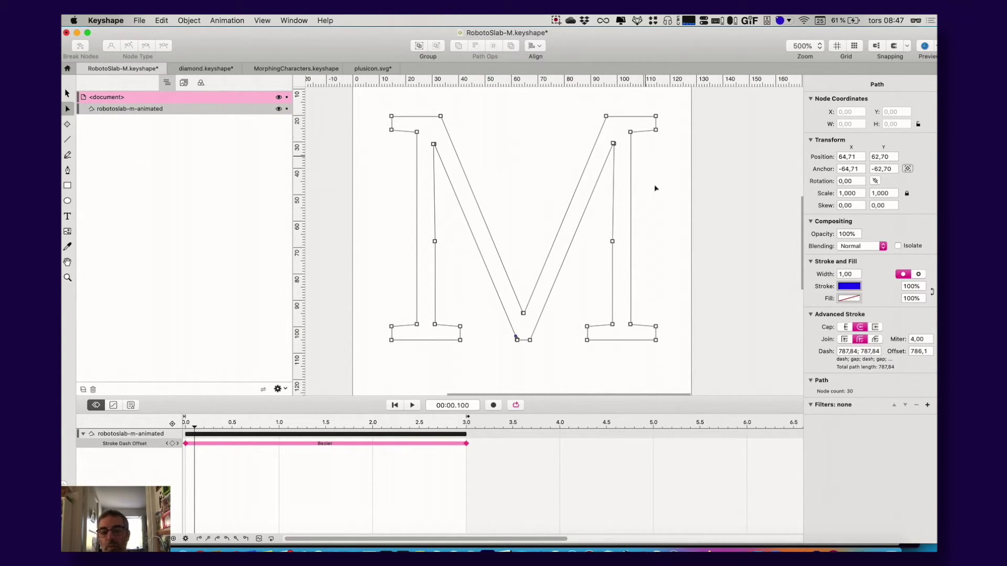
left_click_drag(649, 319, 672, 337)
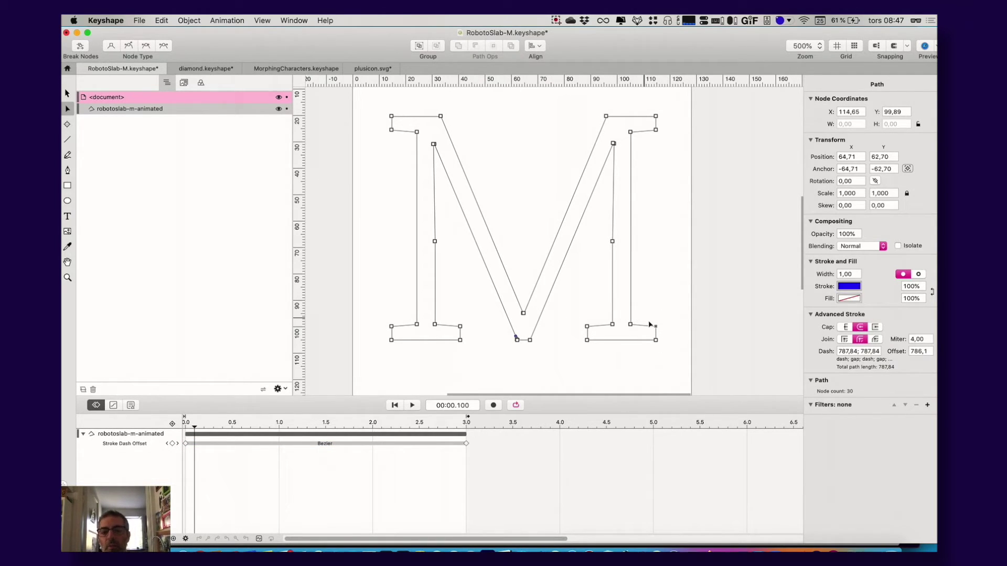
right_click(658, 329)
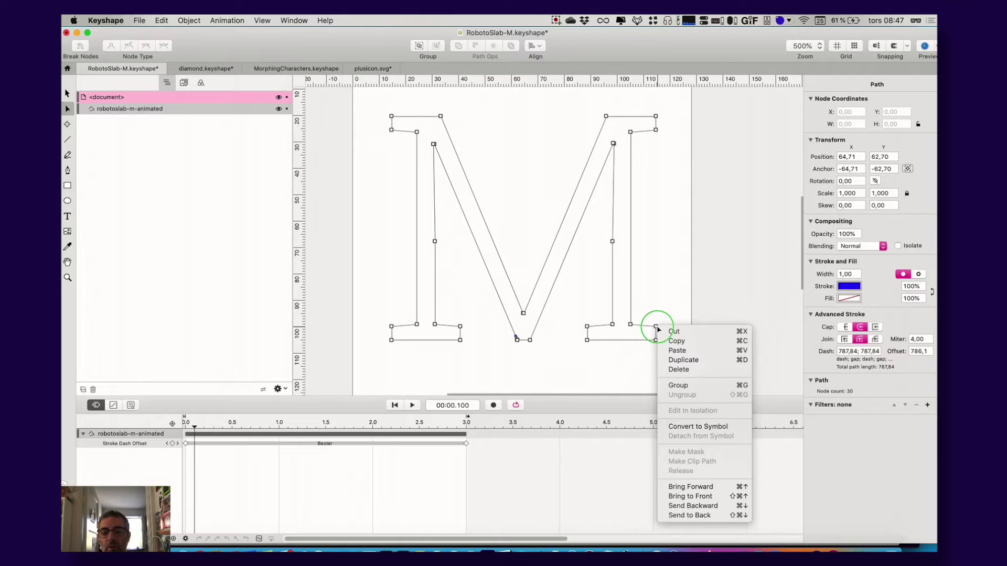
left_click(663, 278)
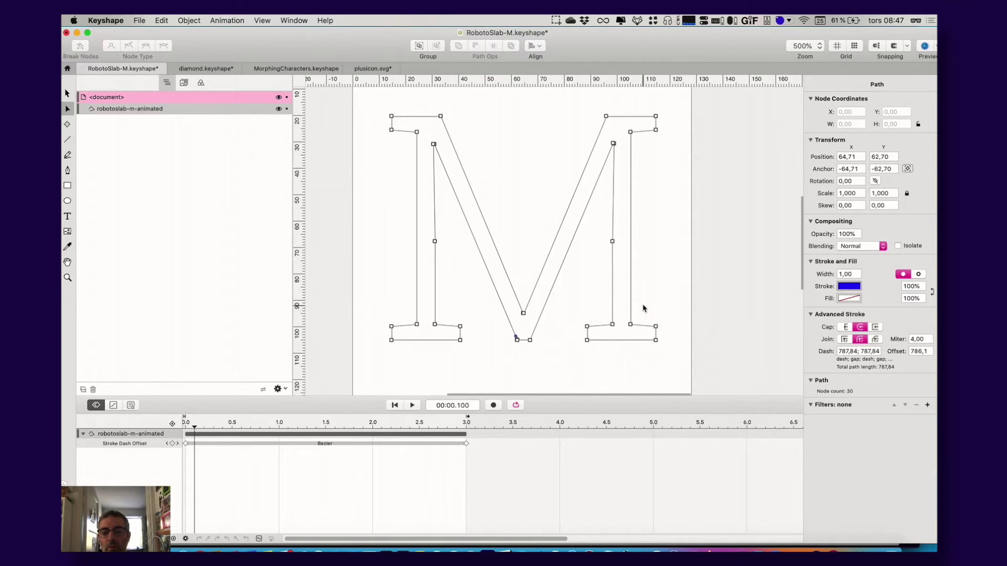
right_click(656, 329)
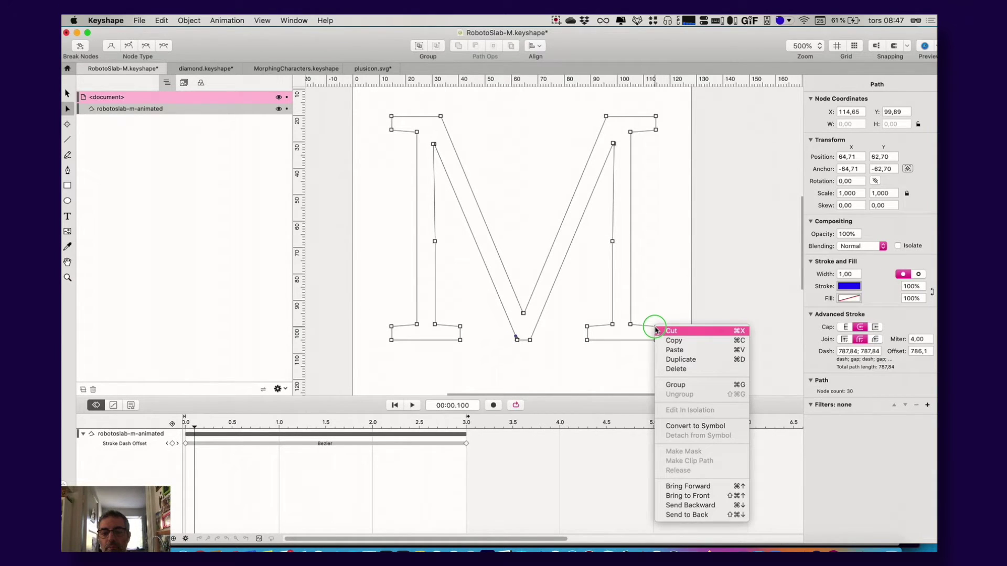
left_click(650, 266)
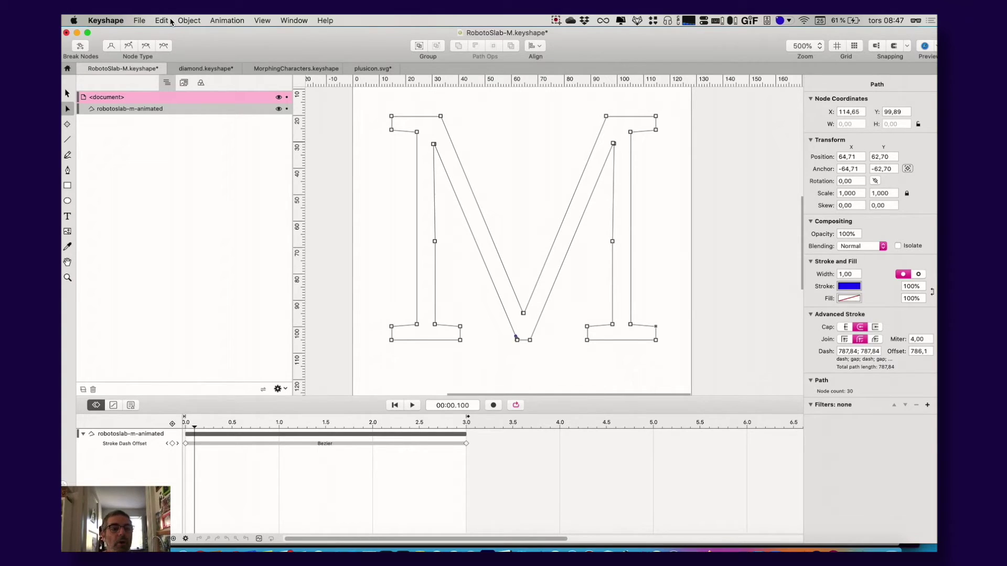
- Make the lower-right corner the stroke's start node, replay the animation, and switch to Figma
left_click(188, 21)
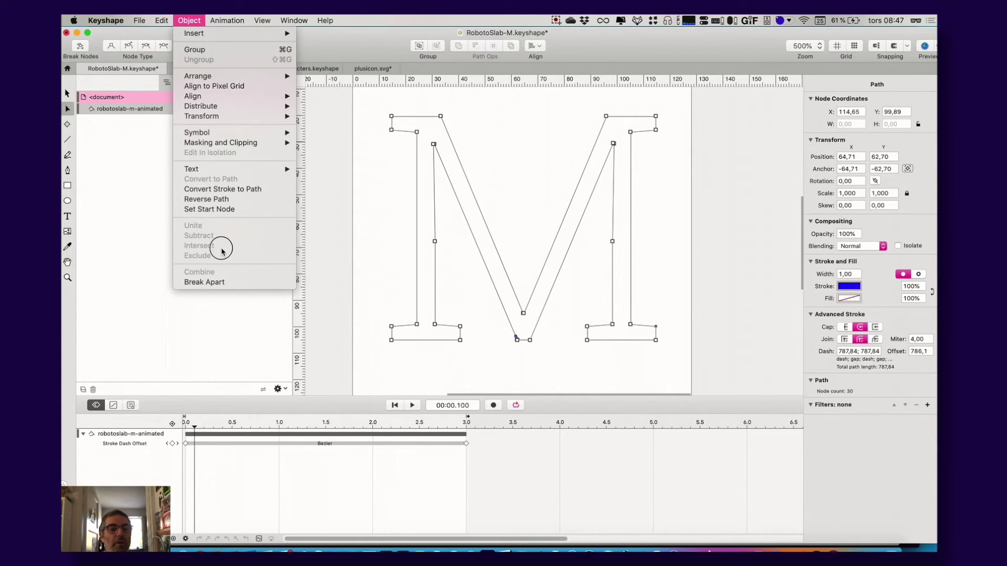
left_click(223, 209)
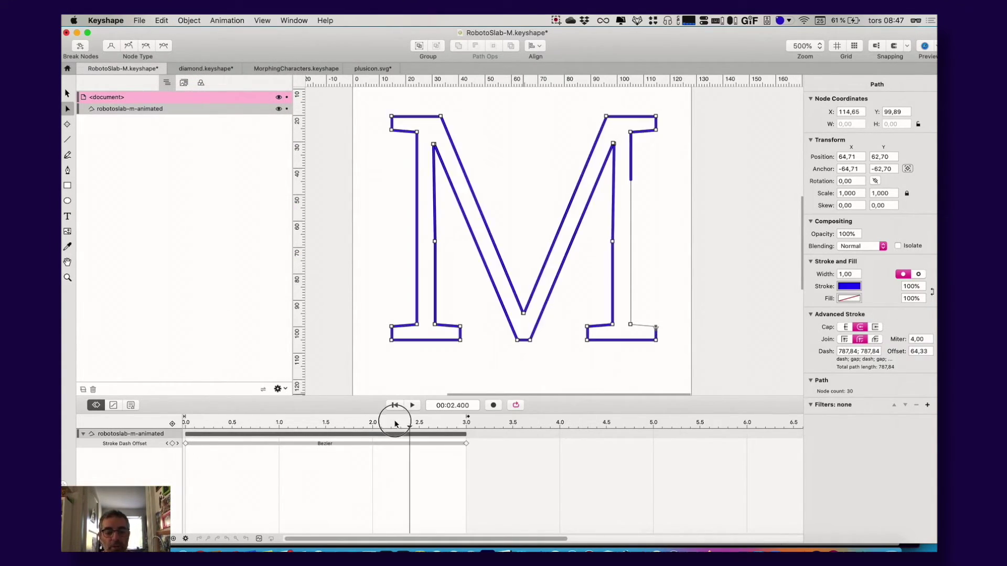
left_click(412, 405)
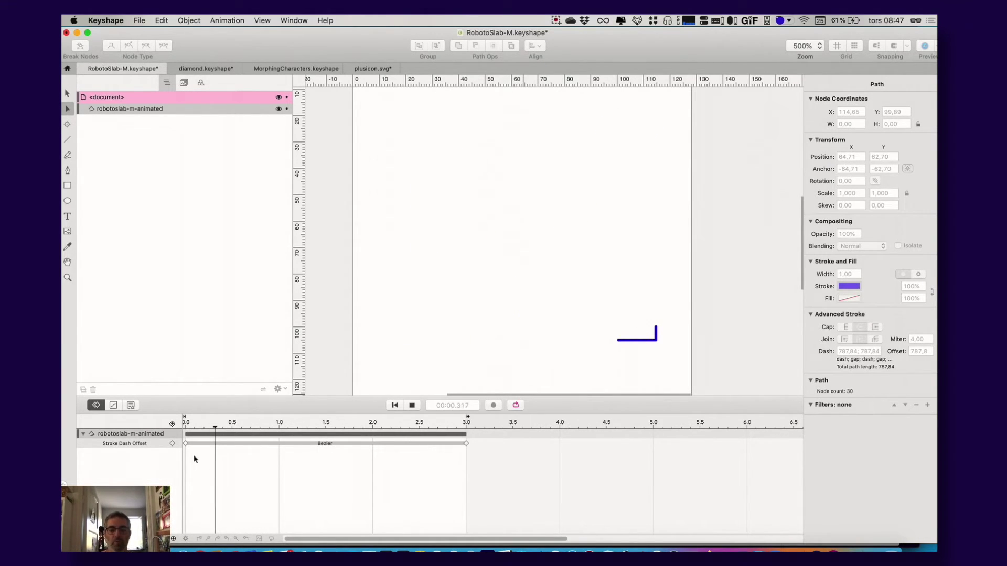
key("space")
key("super+Tab")
left_click(327, 292)
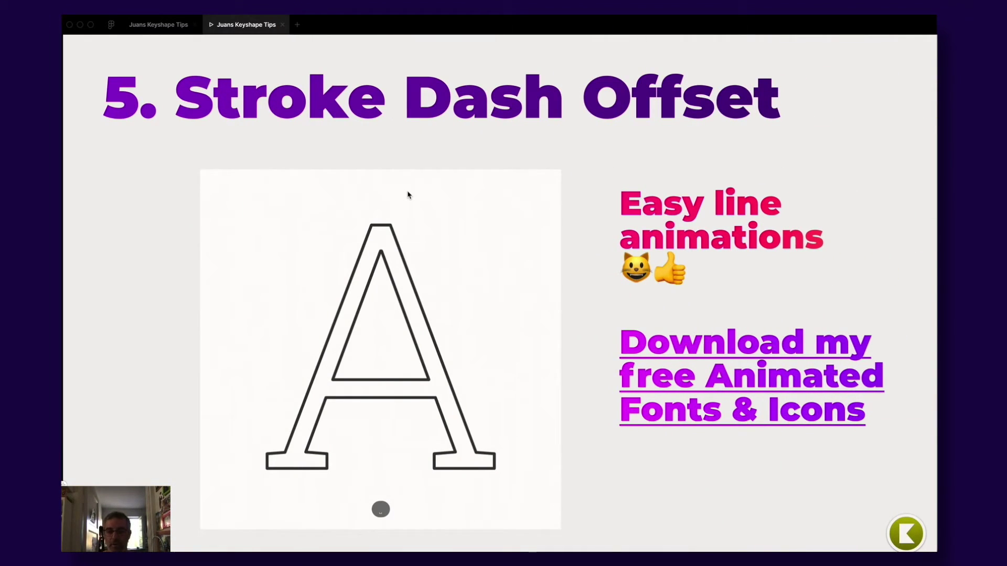
- Replay the A line animation, page through slides 6–8, then step back to slide 7
left_click(518, 146)
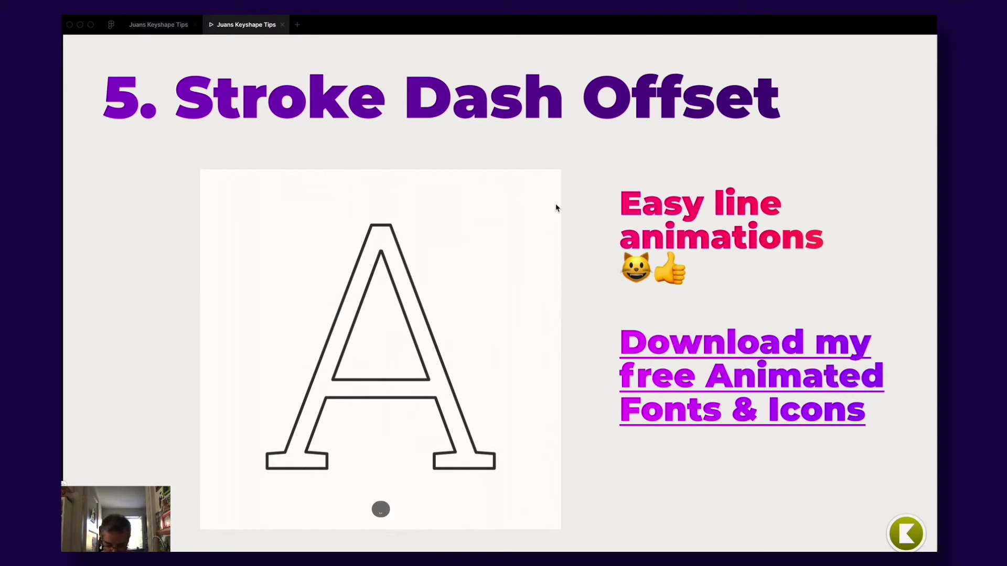
key("Right")
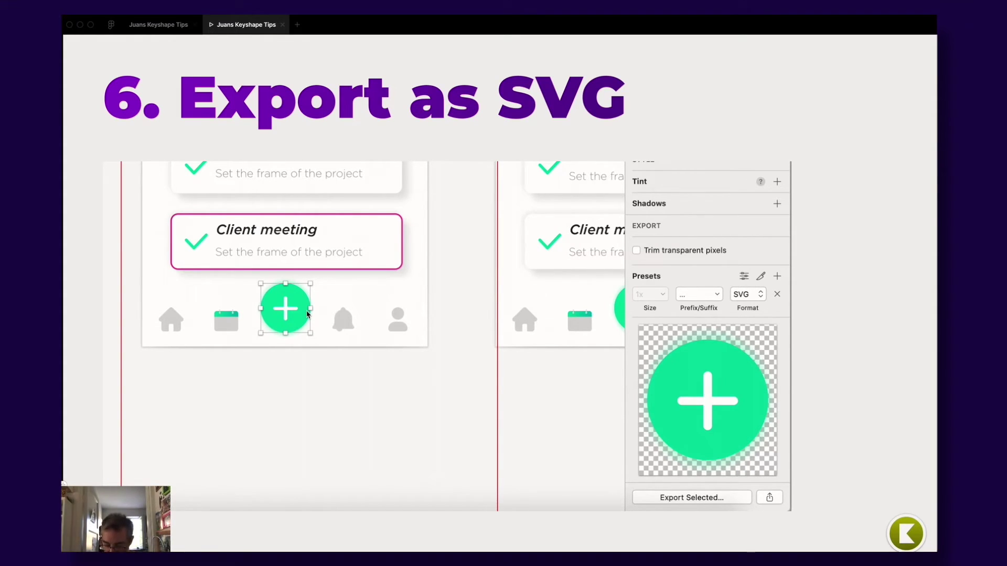
key("Right")
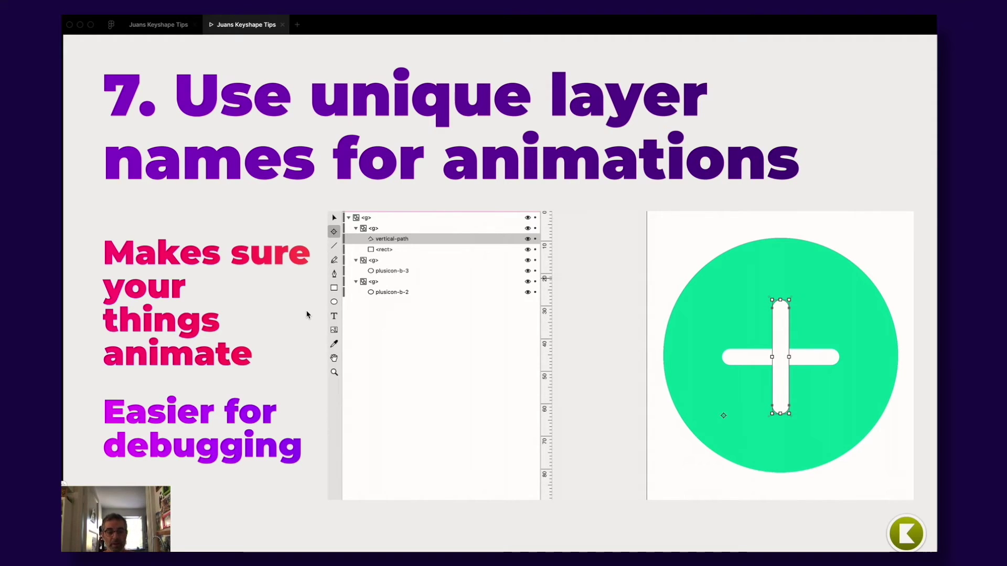
mouse_move(520, 18)
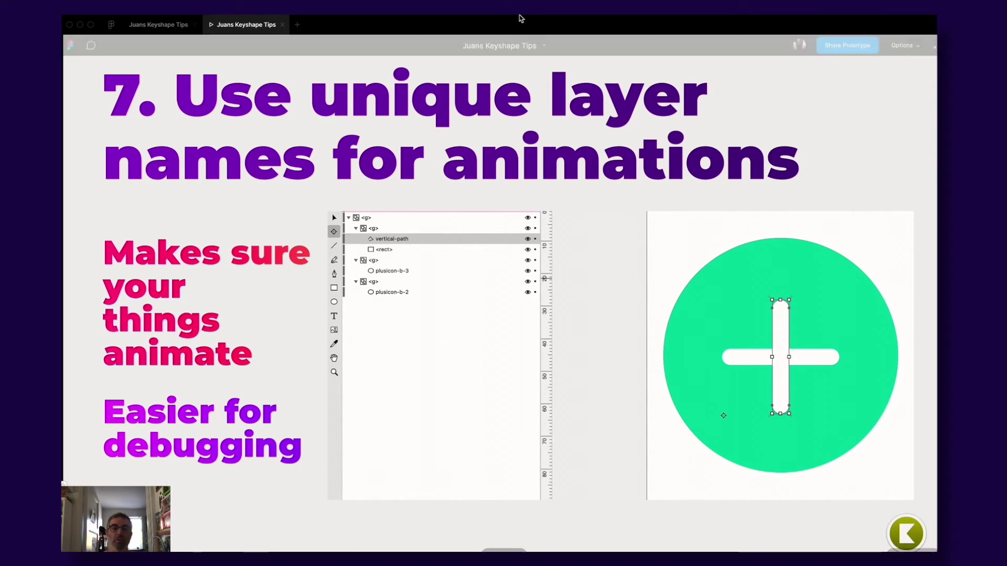
key("Right")
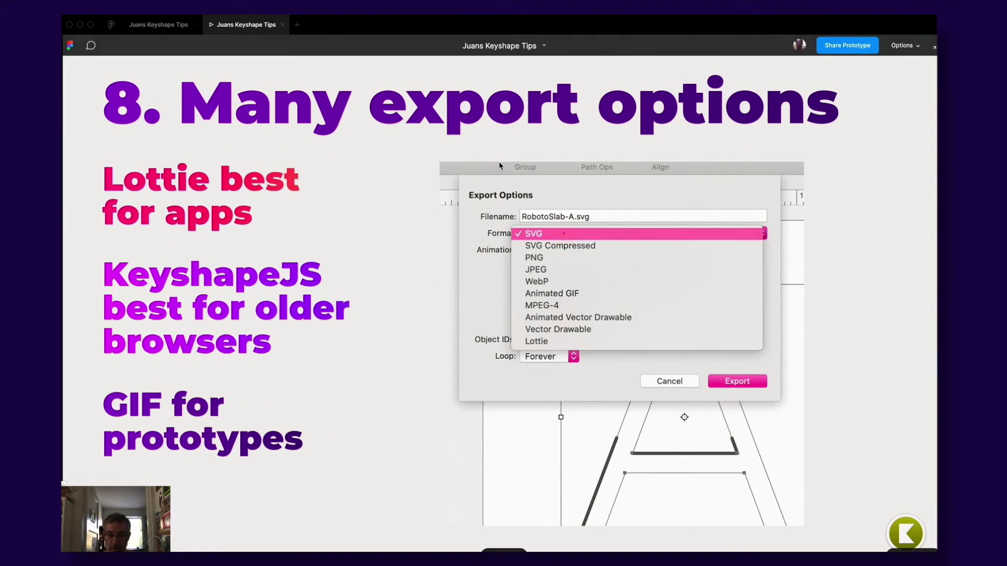
key("Left")
key("super+Tab")
- Back in Keyshape, toggle the bottom panel between the Log and the Timeline
left_click(344, 303)
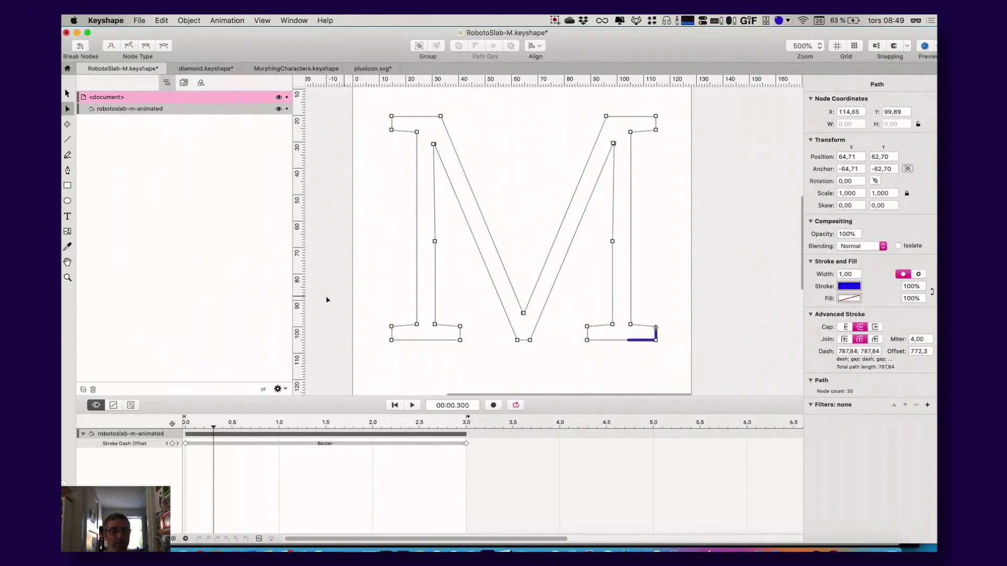
left_click(130, 406)
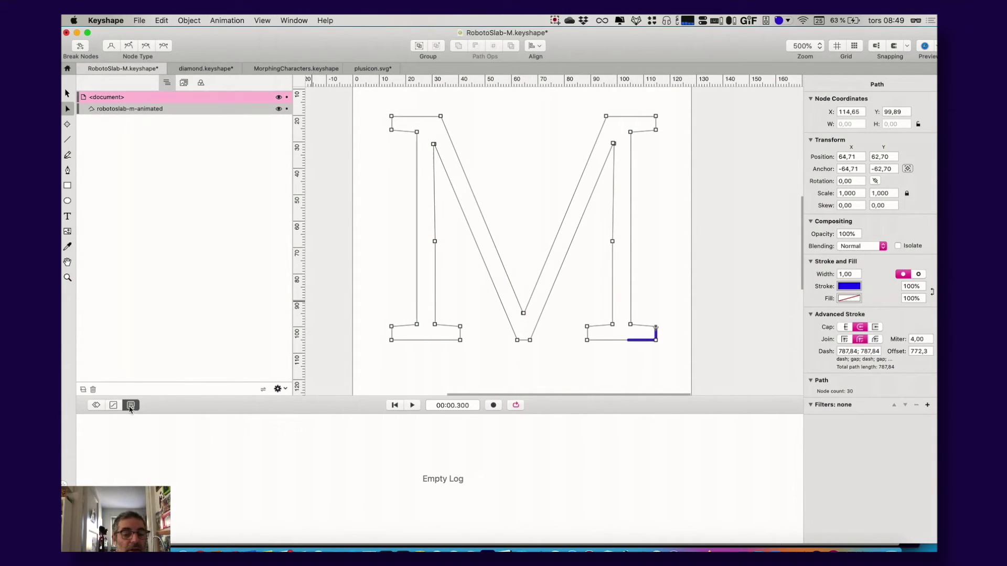
left_click(96, 405)
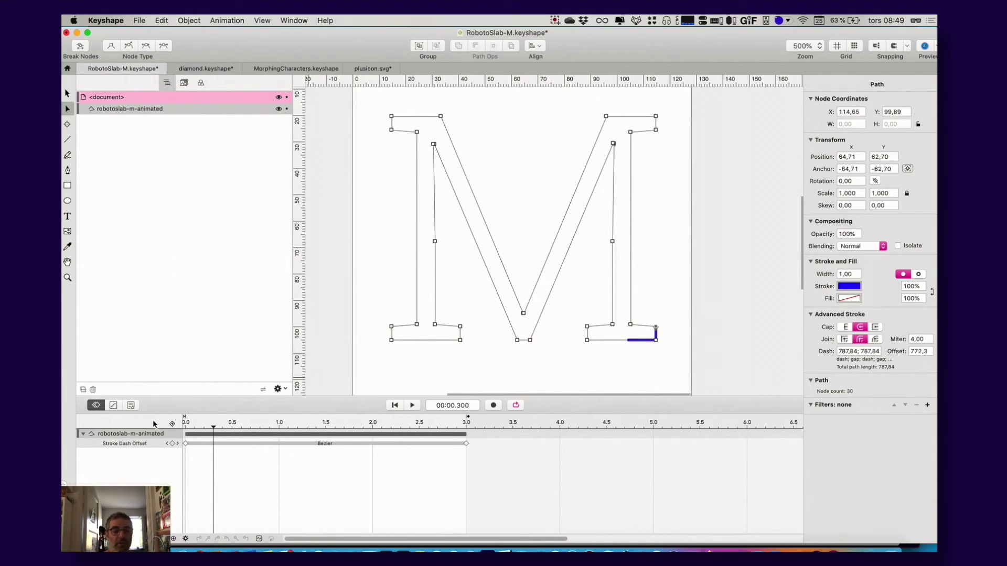
left_click(131, 405)
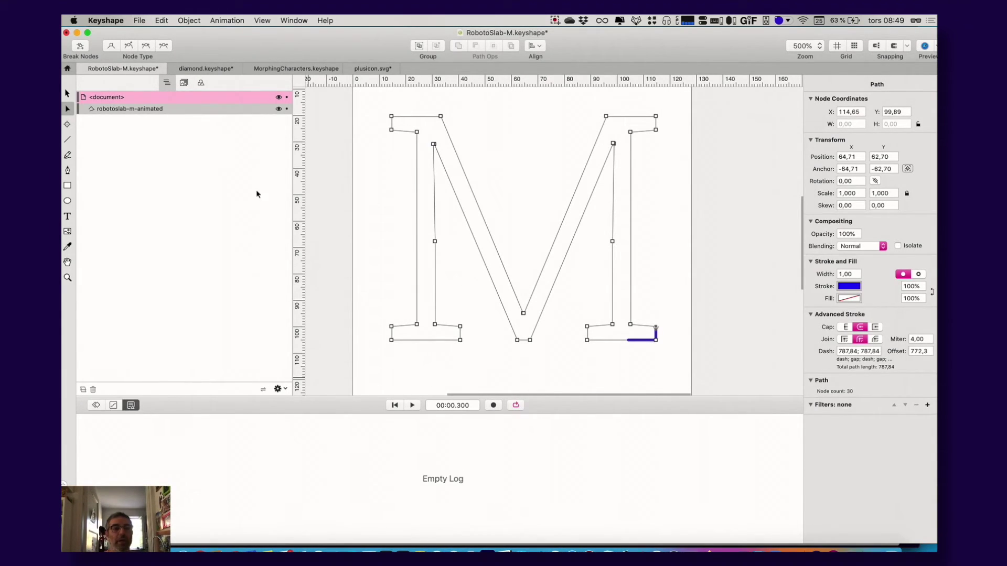
- Browse the diamond, MorphingCharacters and plusicon.svg documents, showing plusicon's filter group and timeline
left_click(221, 71)
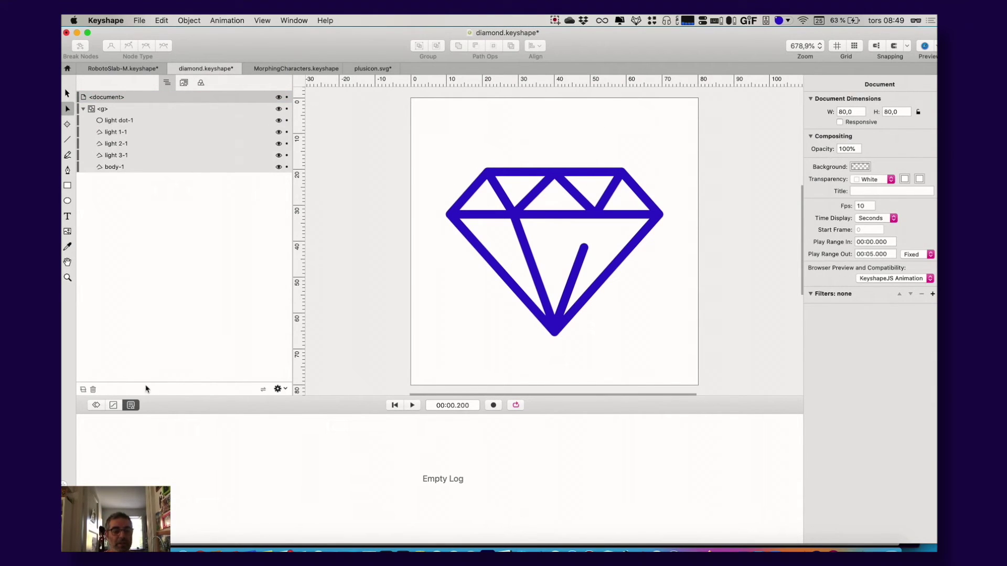
left_click(299, 70)
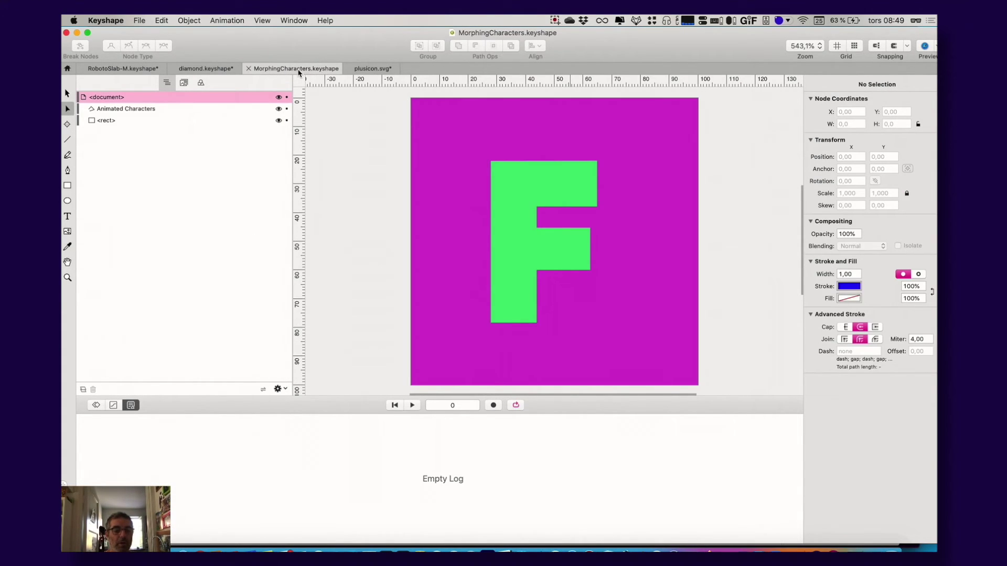
left_click(362, 69)
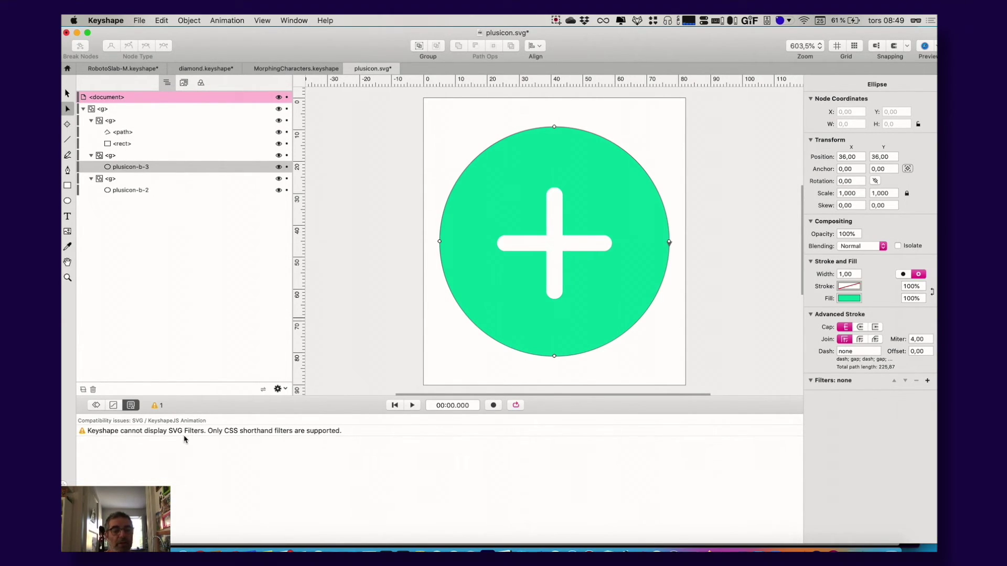
left_click(263, 434)
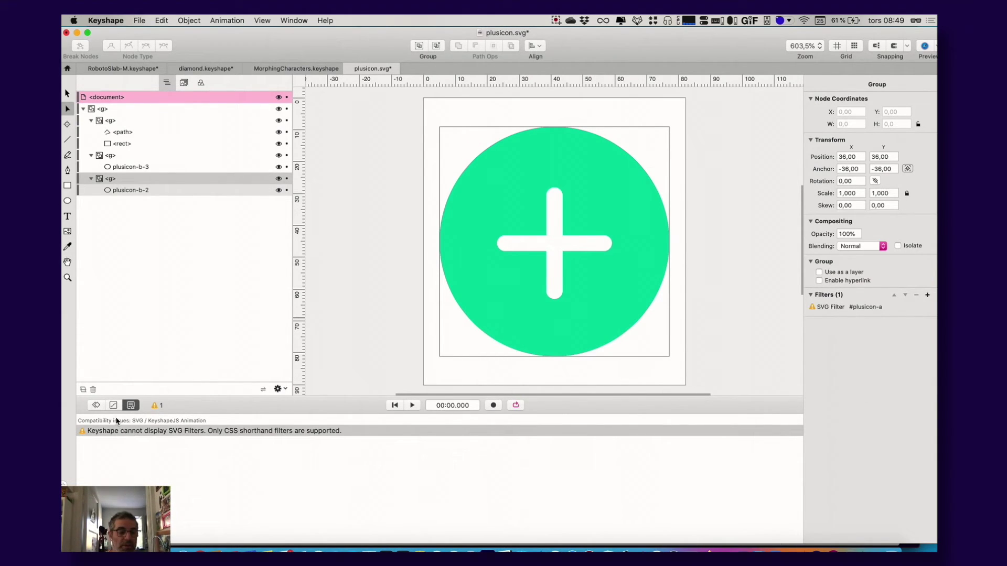
left_click(97, 405)
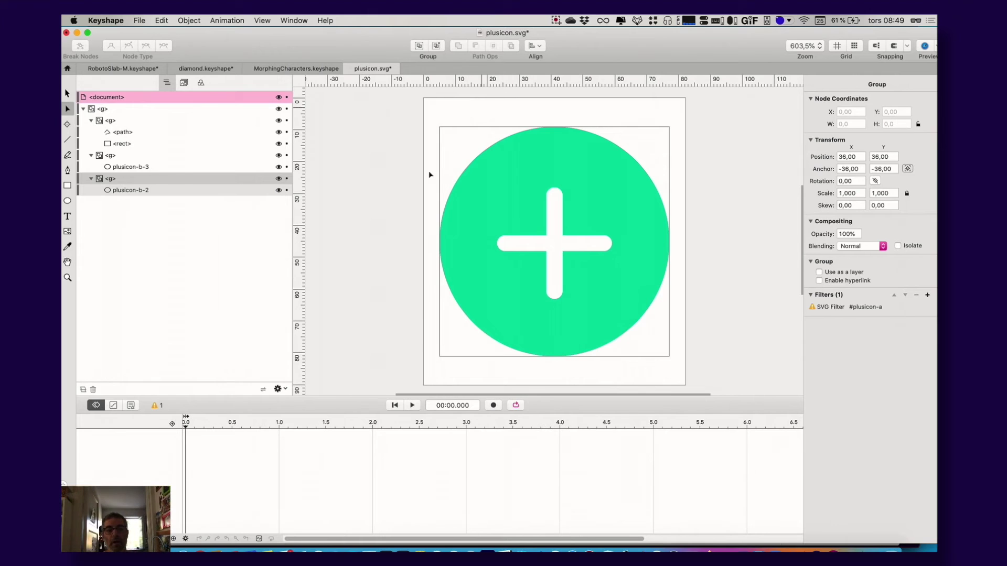
key("super+Tab")
key("super+Tab")
left_click(330, 315)
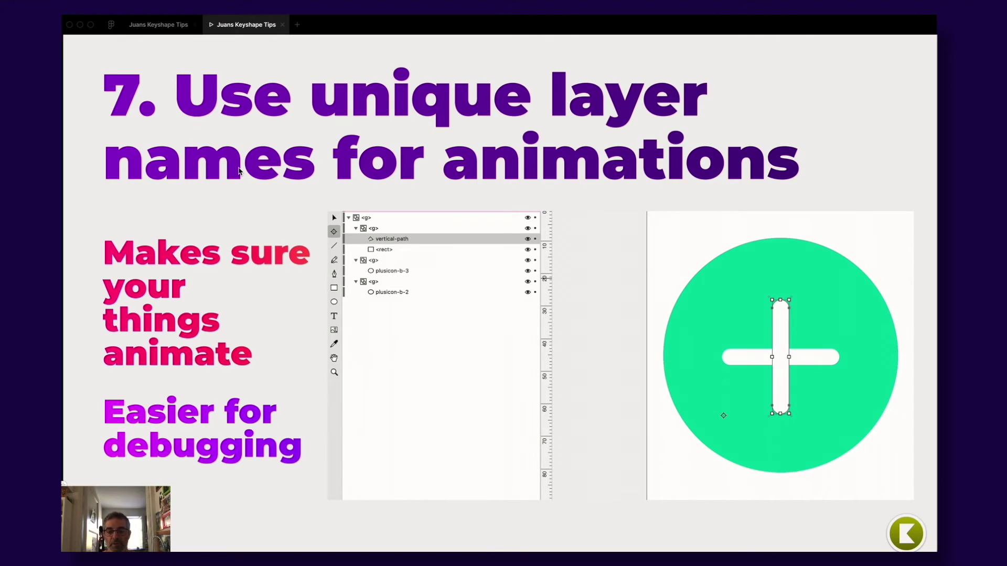
- Advance to slide 8 'Many export options' and then slide 9 'Preview in browser'
key("Right")
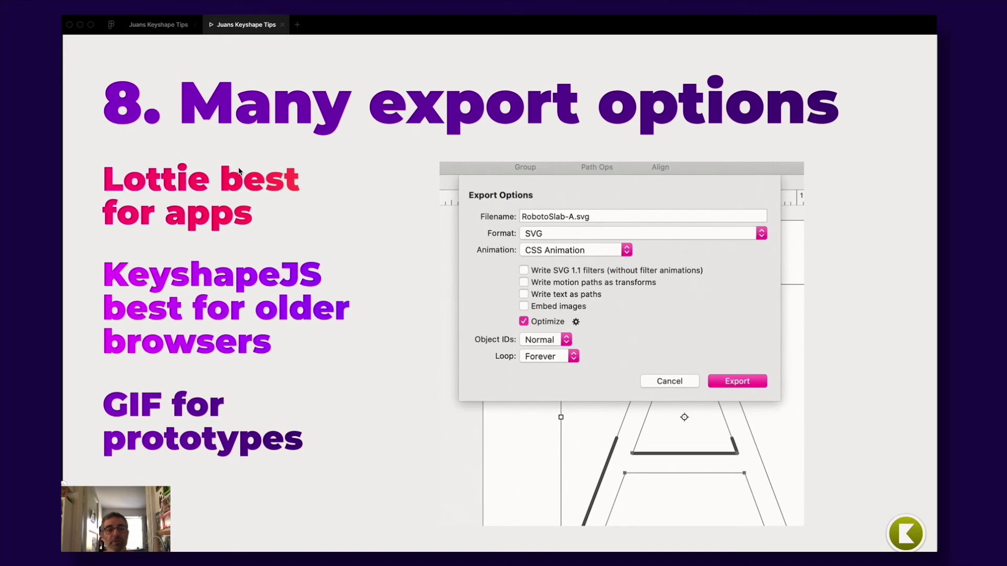
key("Right")
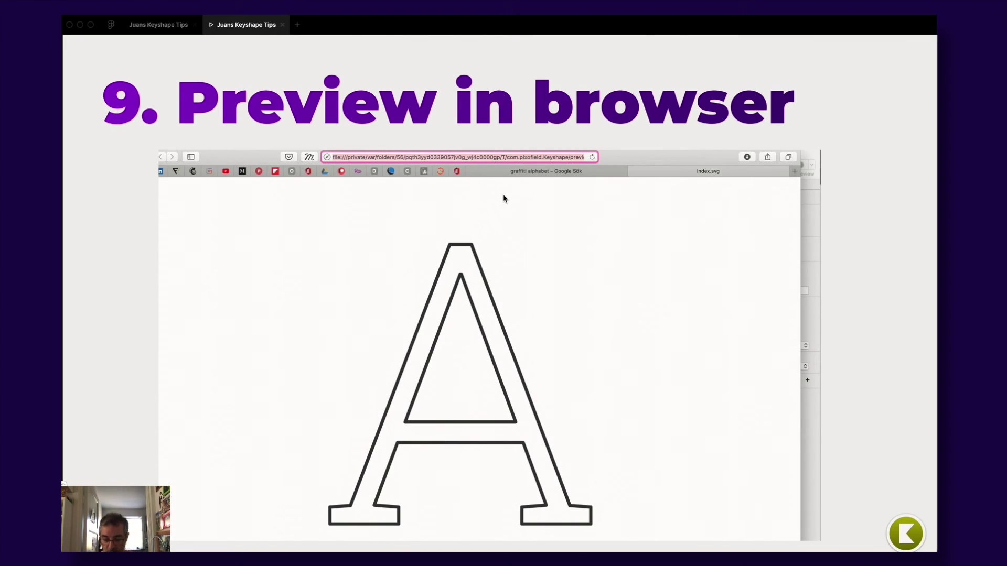
- Show Keyshape's preview browsers and formats list, then advance Figma to '10. Responsive or 1:1'
key("super+Tab")
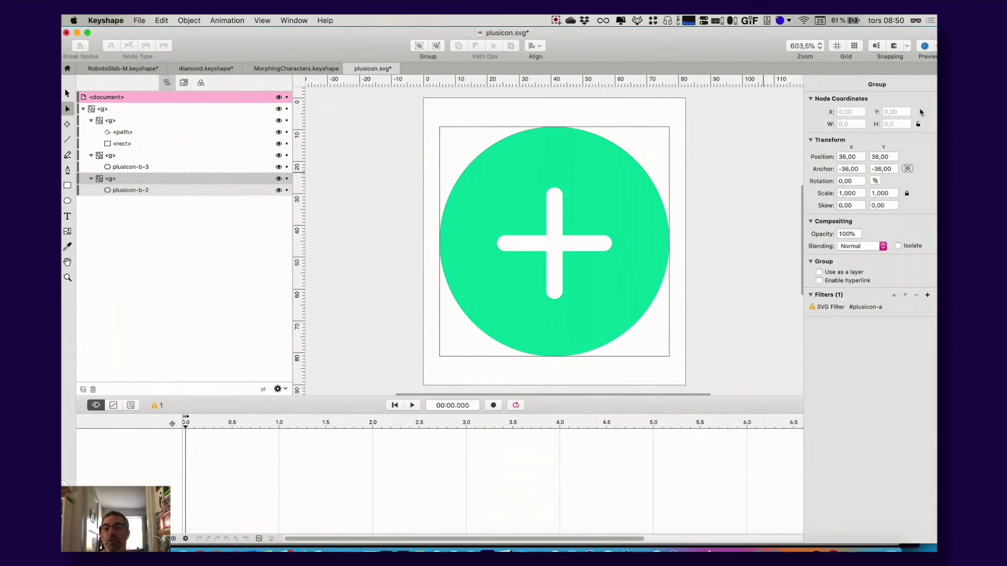
left_click(935, 47)
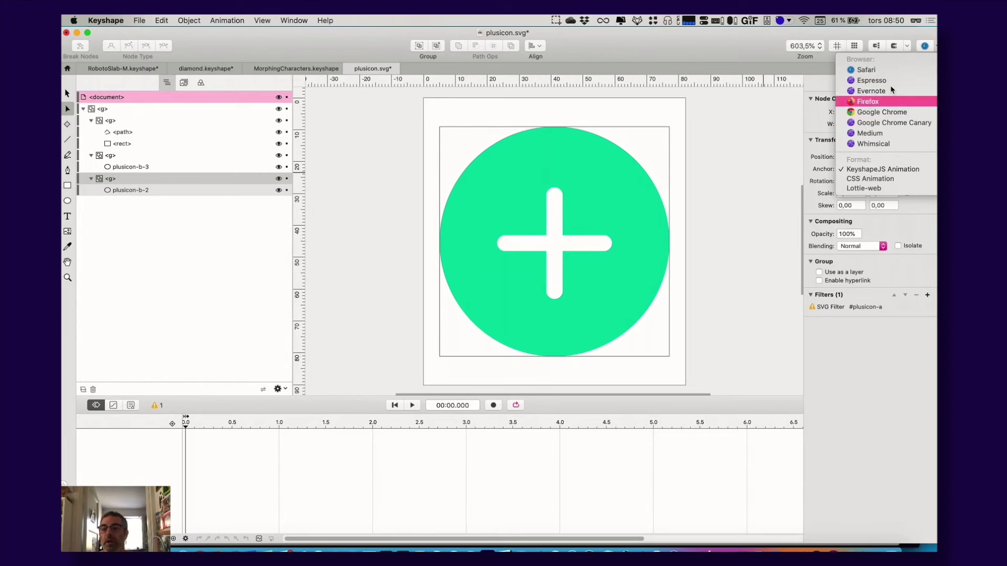
left_click(869, 179)
key("super+Tab")
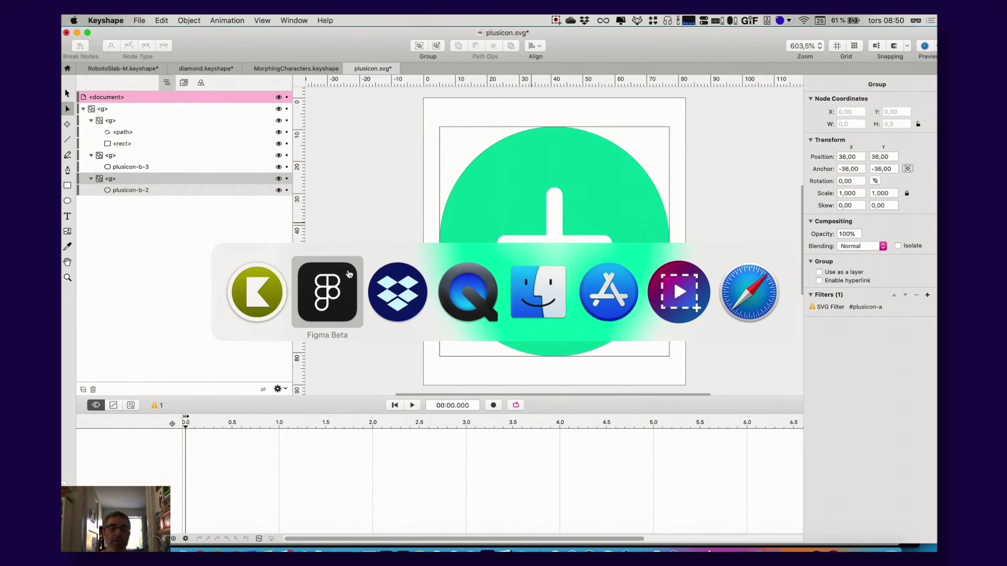
key("Right")
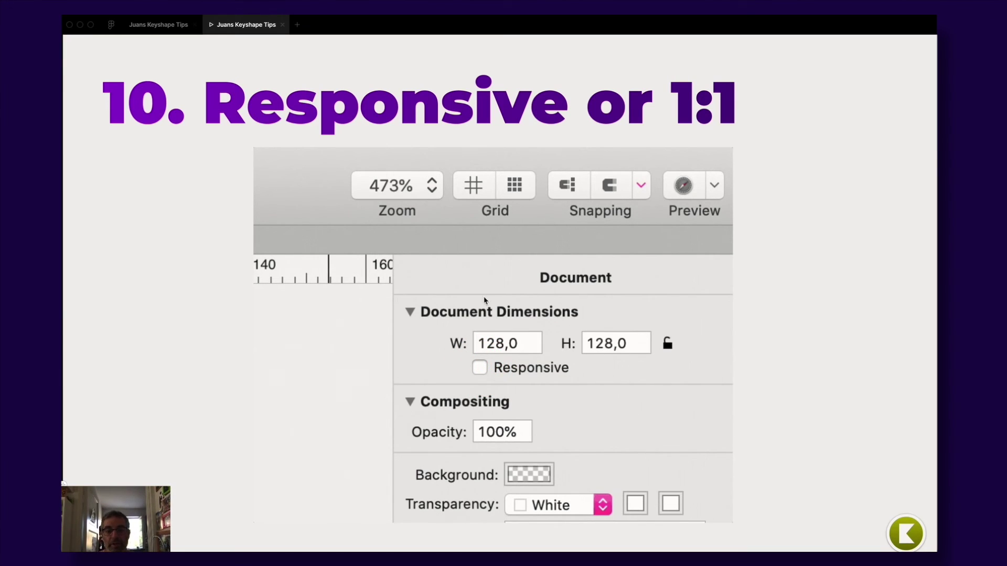
- Select the plusicon.svg <document> and toggle its Responsive checkbox in Document Dimensions
key("super+Tab")
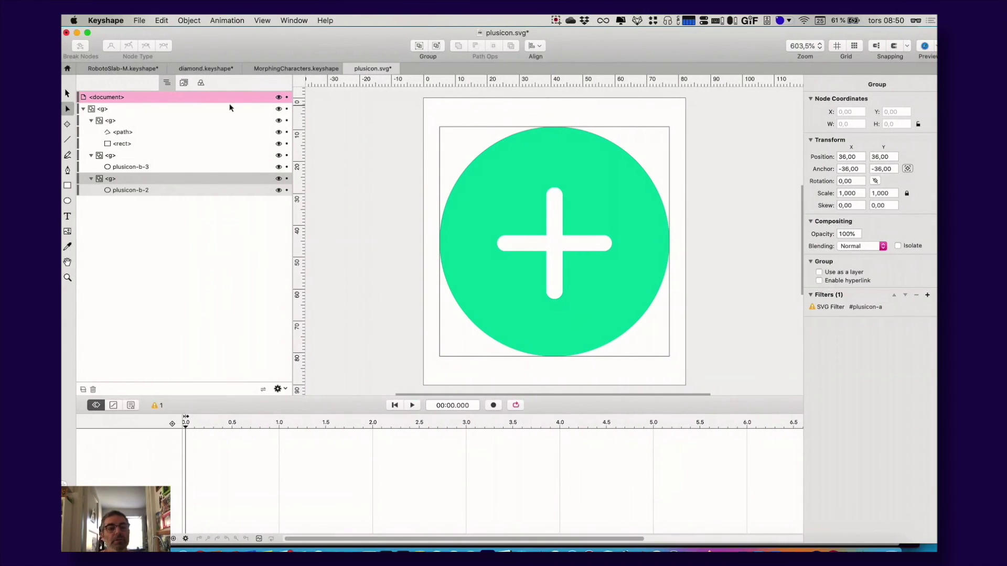
left_click(99, 97)
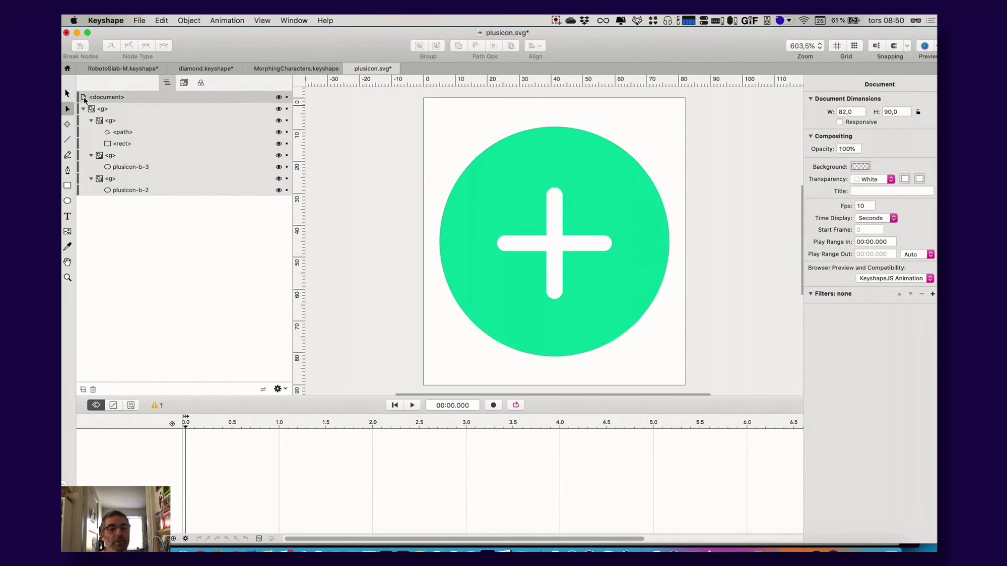
left_click(840, 123)
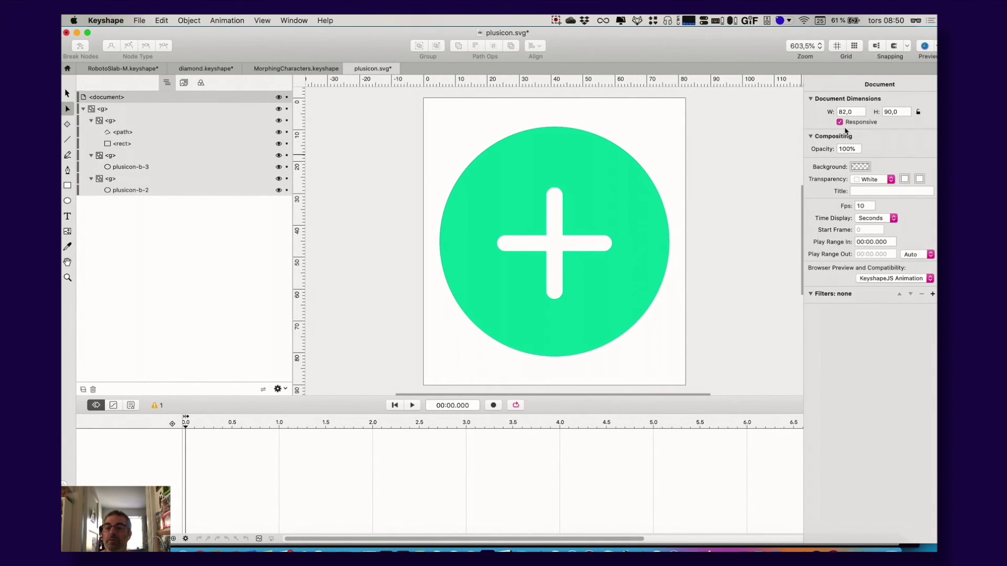
left_click(841, 124)
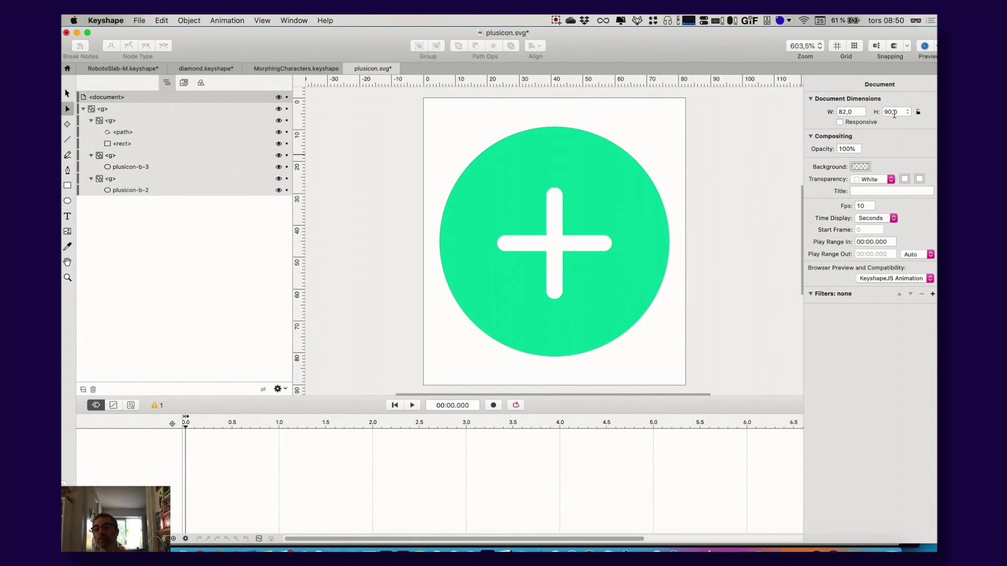
left_click(840, 123)
left_click(840, 123)
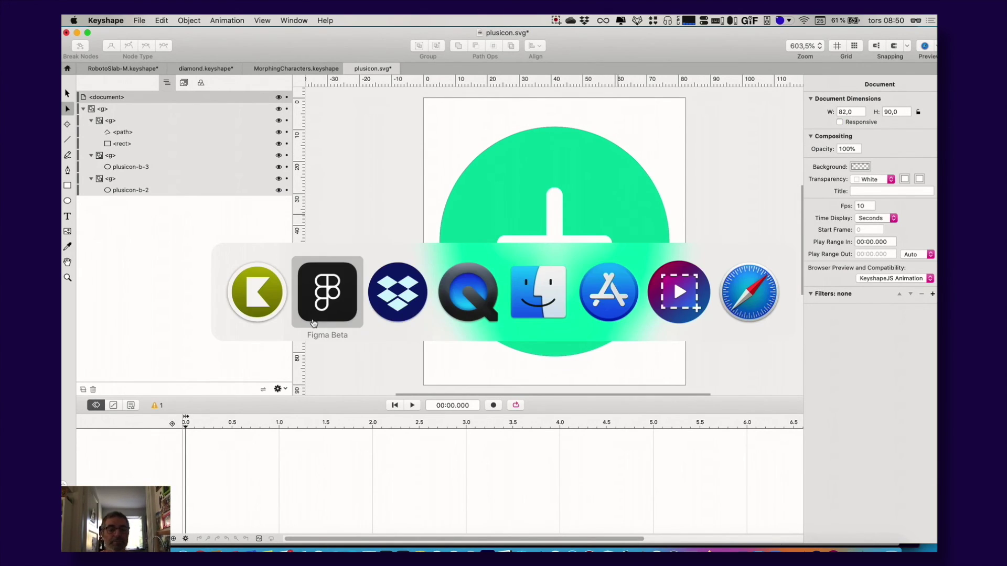
- Advance past '11. Turn off snapping' to the 'Thanks!' slide and exit full-screen presentation
key("super+Tab")
key("Right")
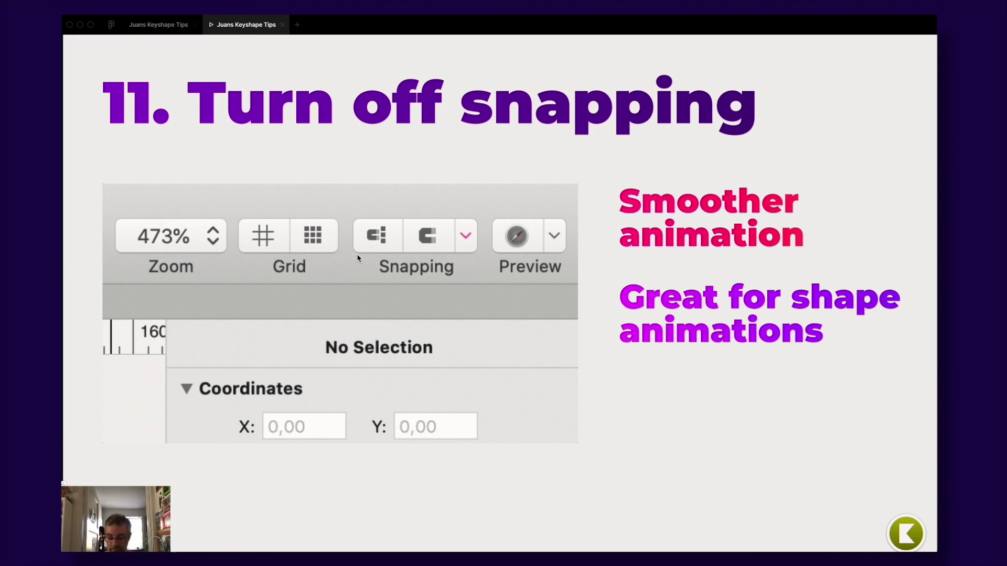
key("Right")
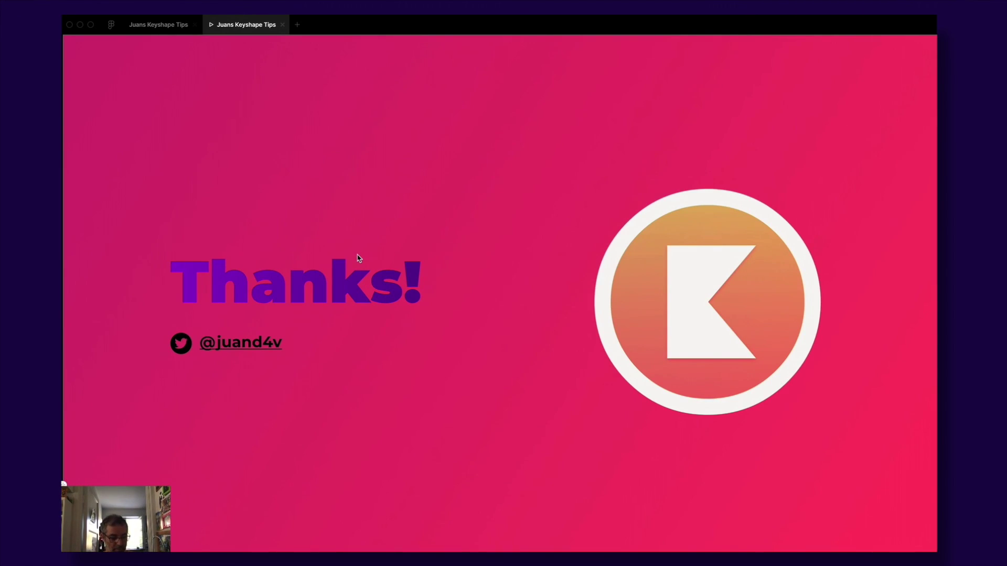
key("Escape")
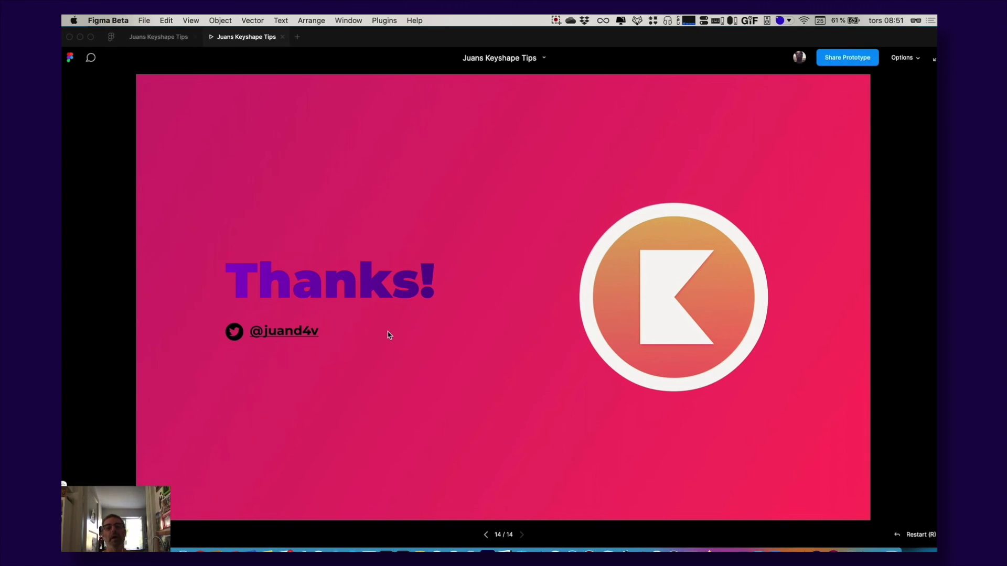